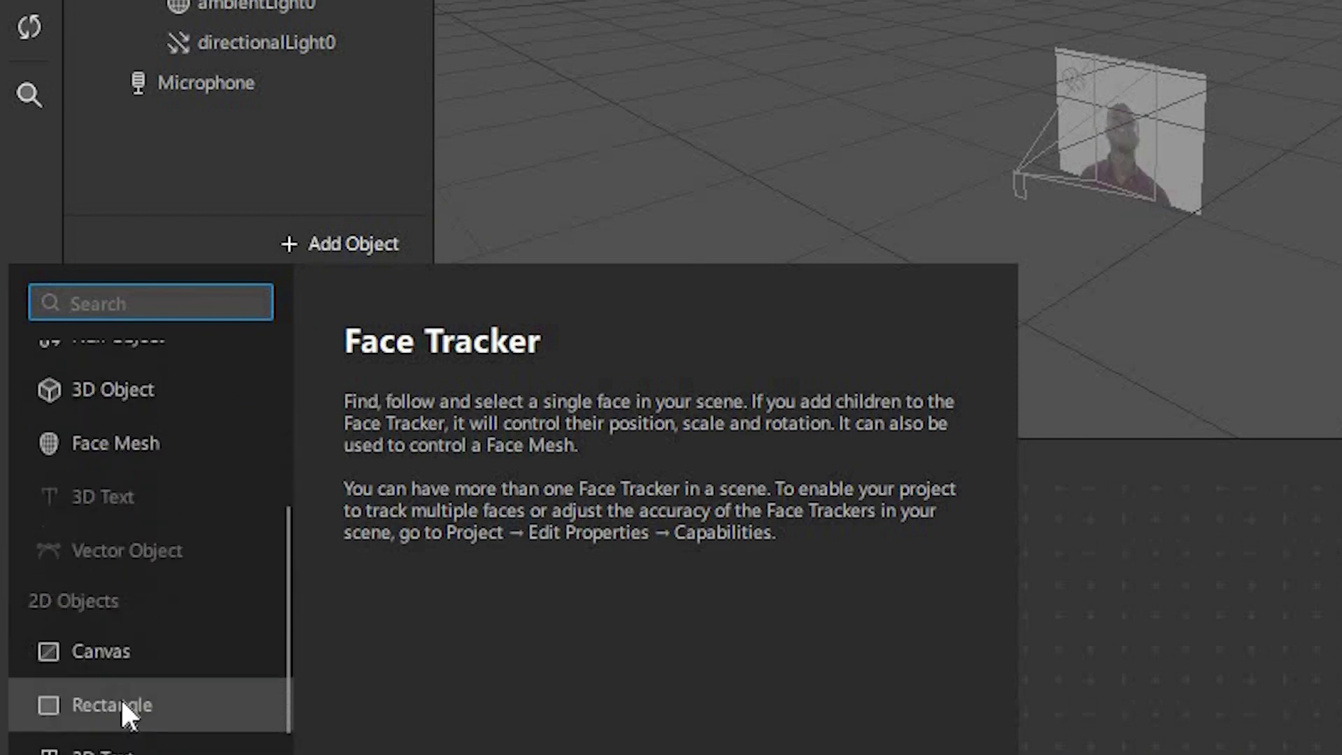
- Insert a canvas into the scene and add a rectangle inside it
click(125, 606)
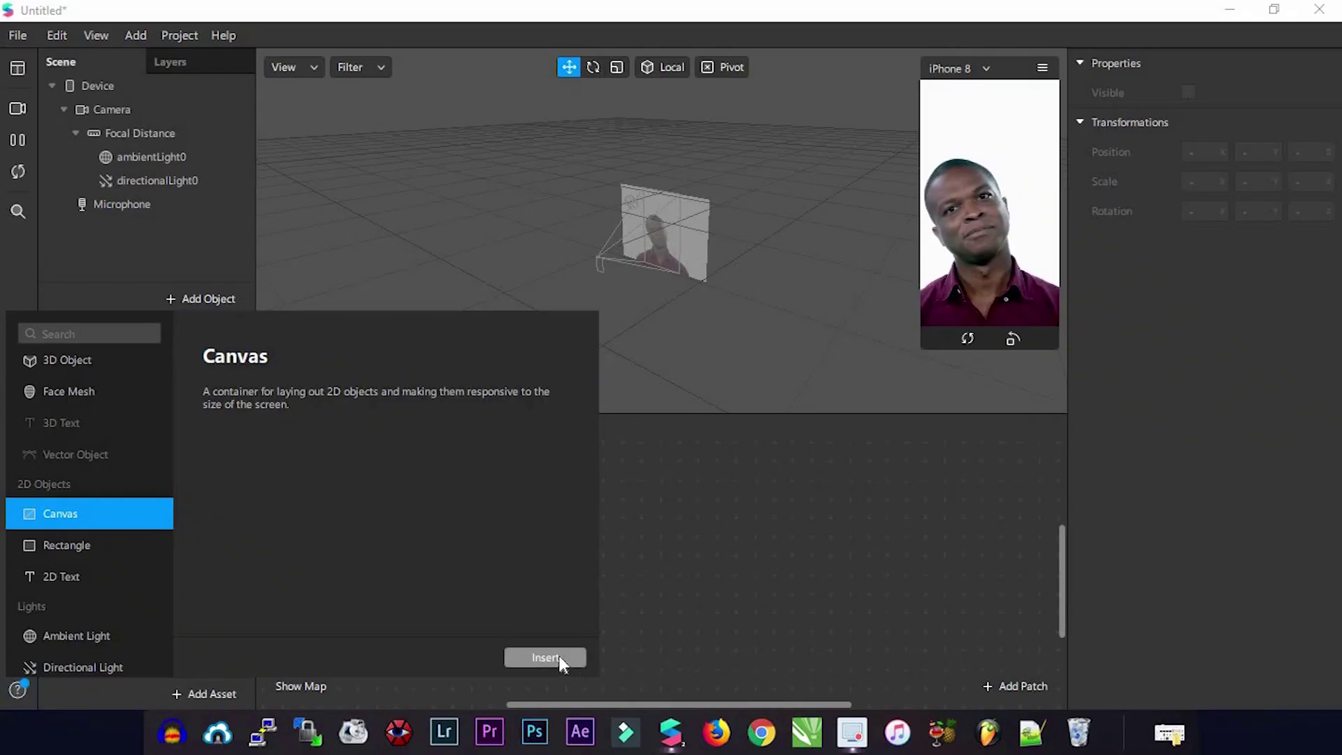
click(944, 754)
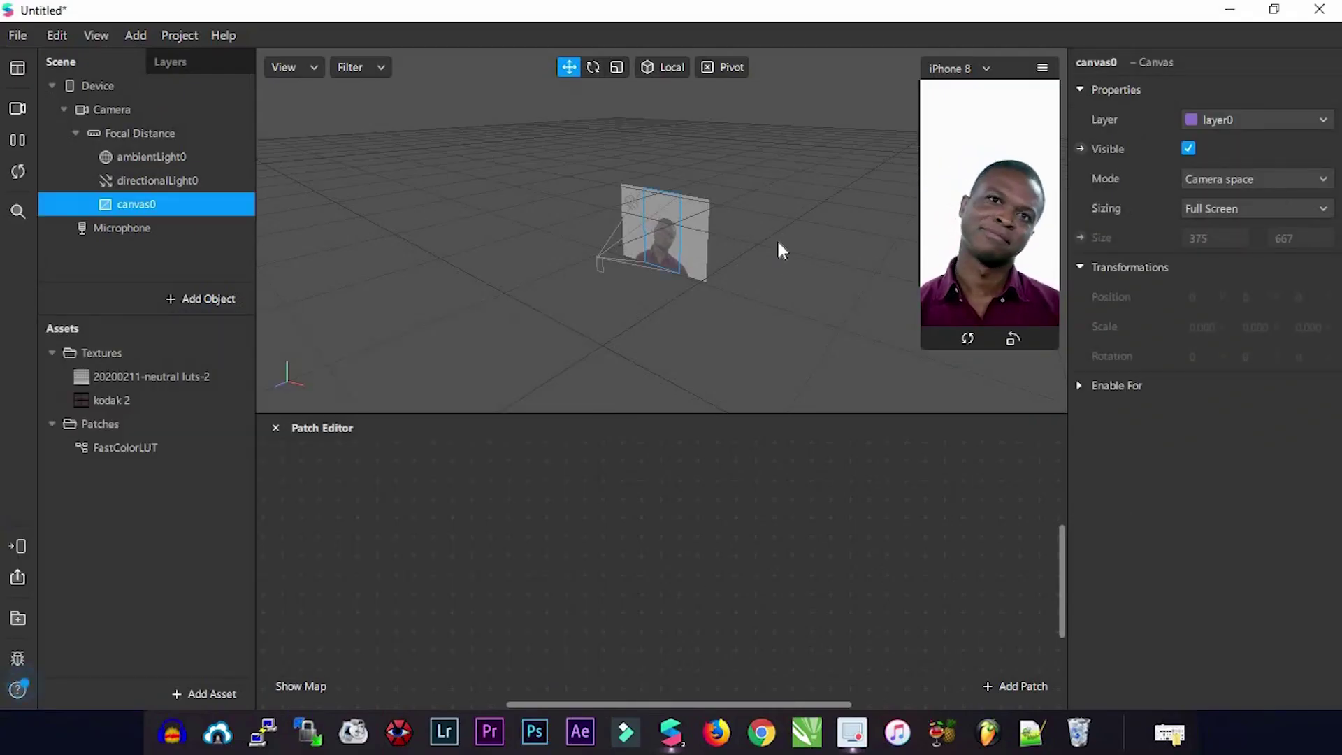
right_click(177, 204)
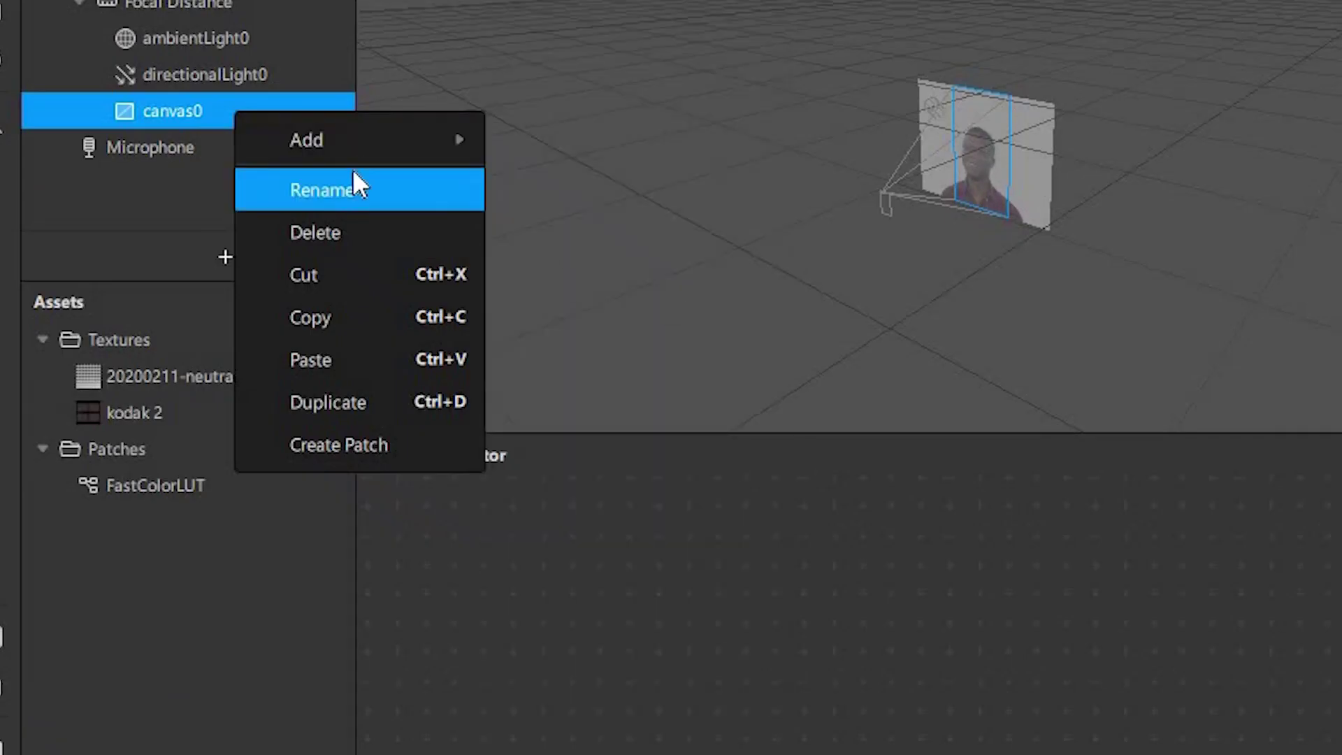
mouse_move(392, 139)
click(603, 504)
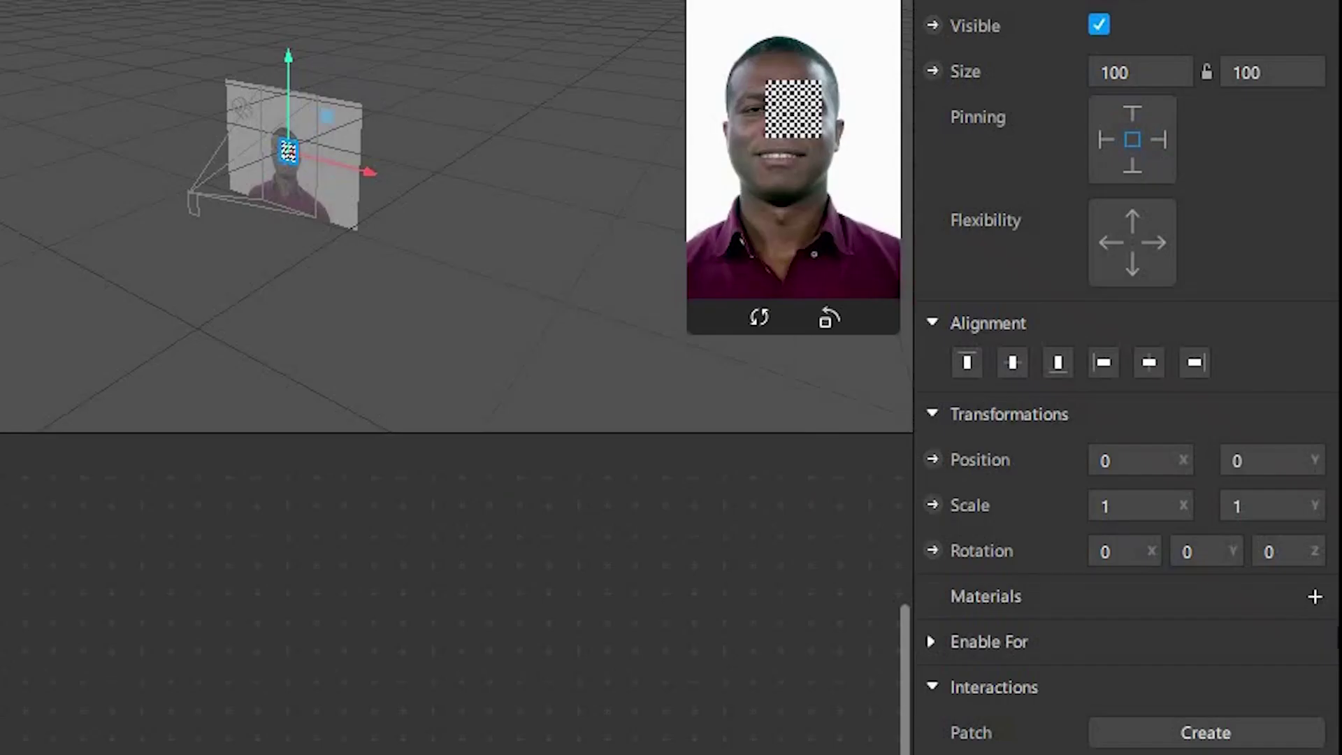
- Create a new material for the rectangle and rename it Image
click(1314, 596)
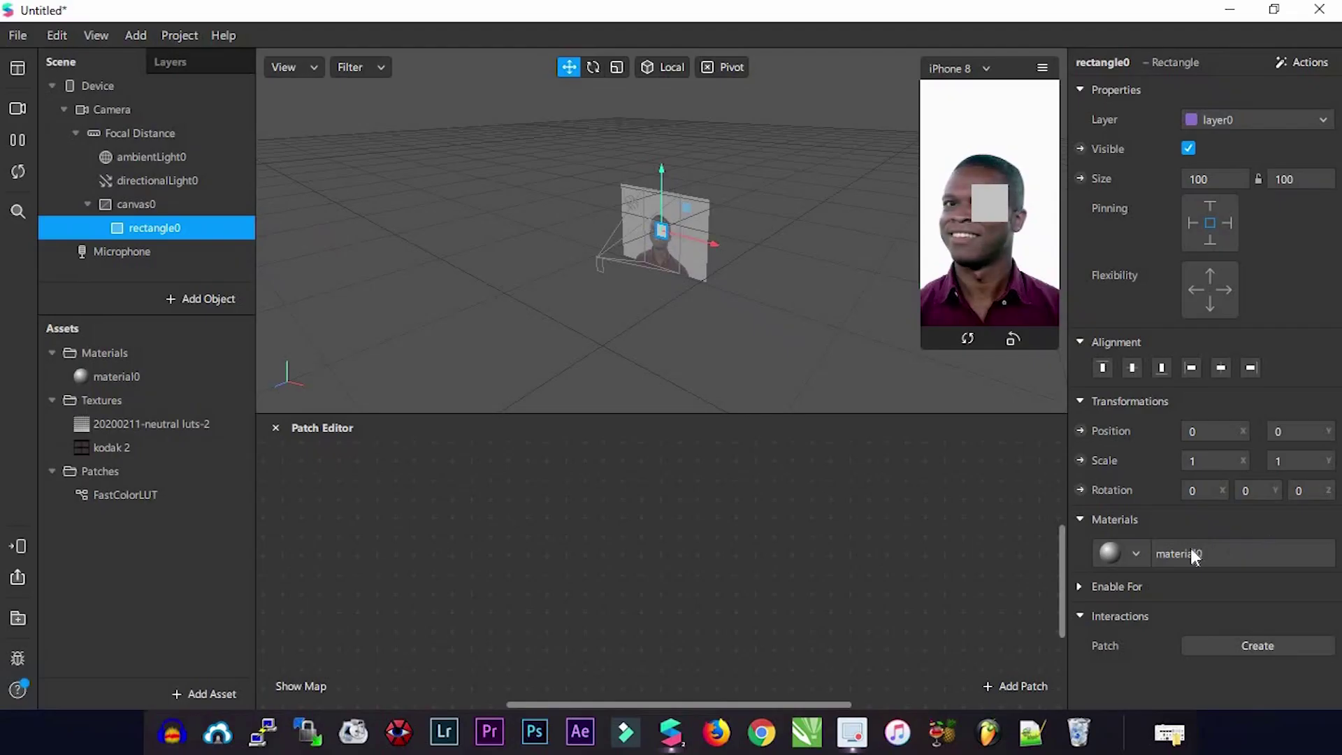
click(158, 379)
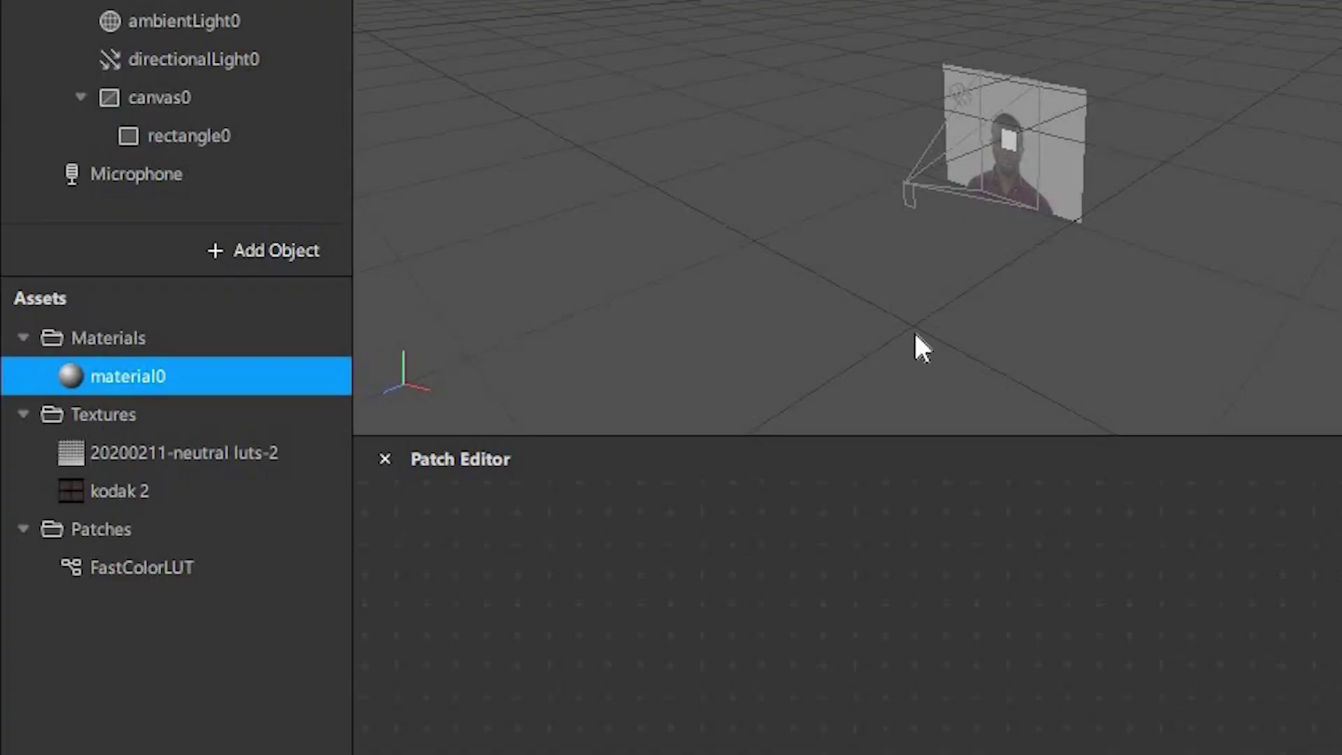
right_click(216, 383)
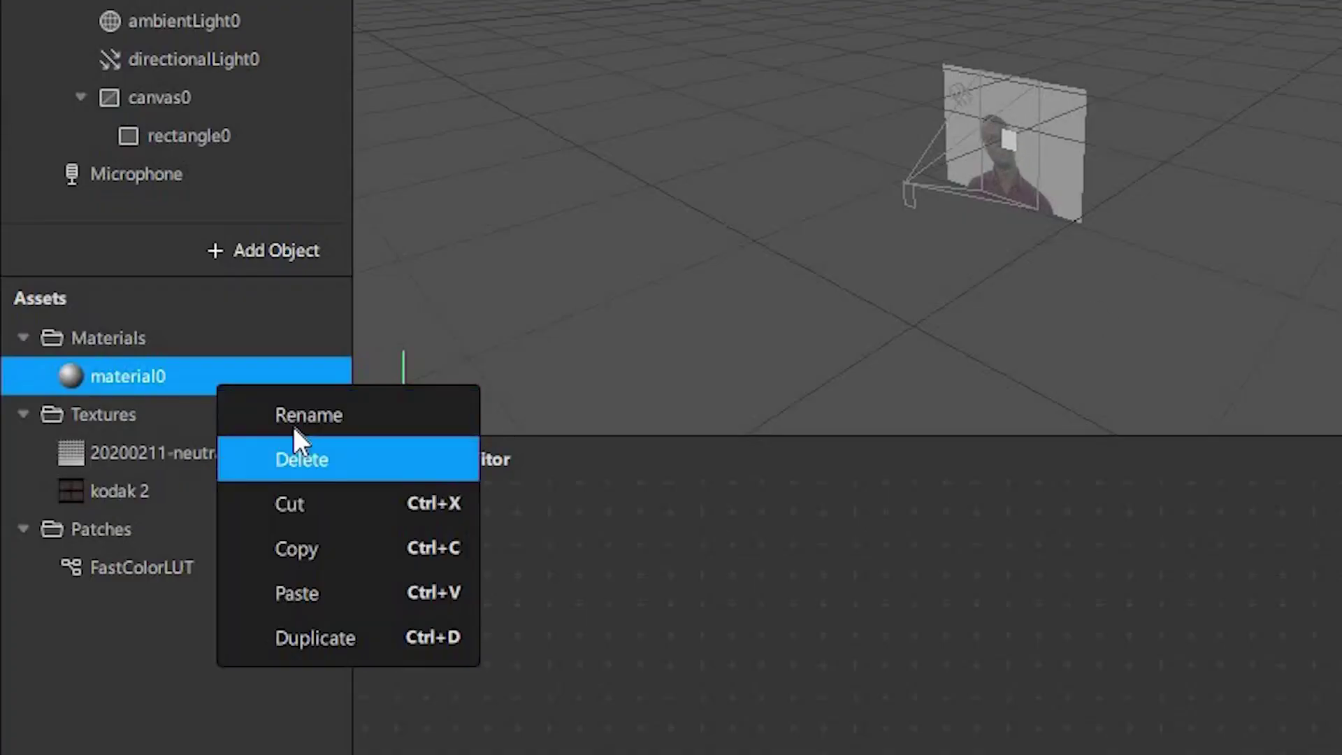
click(295, 416)
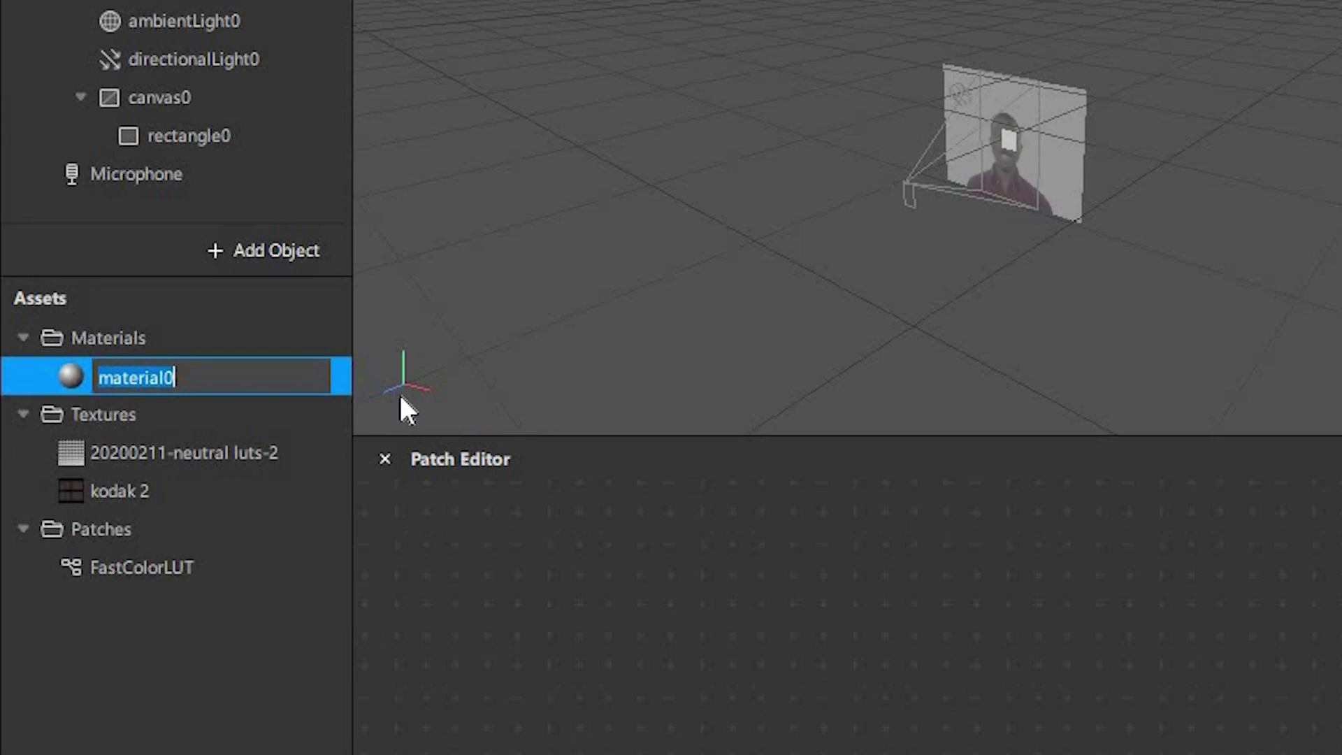
text(l)
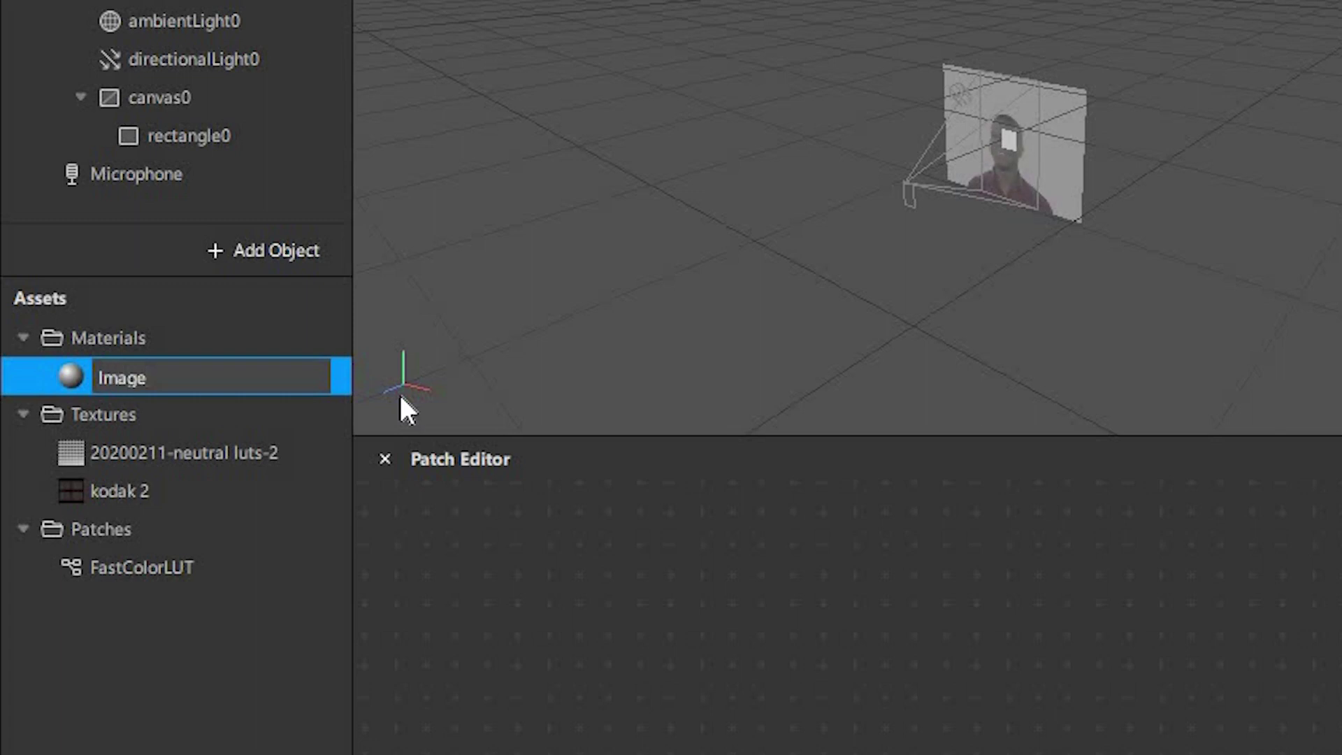
key(Return)
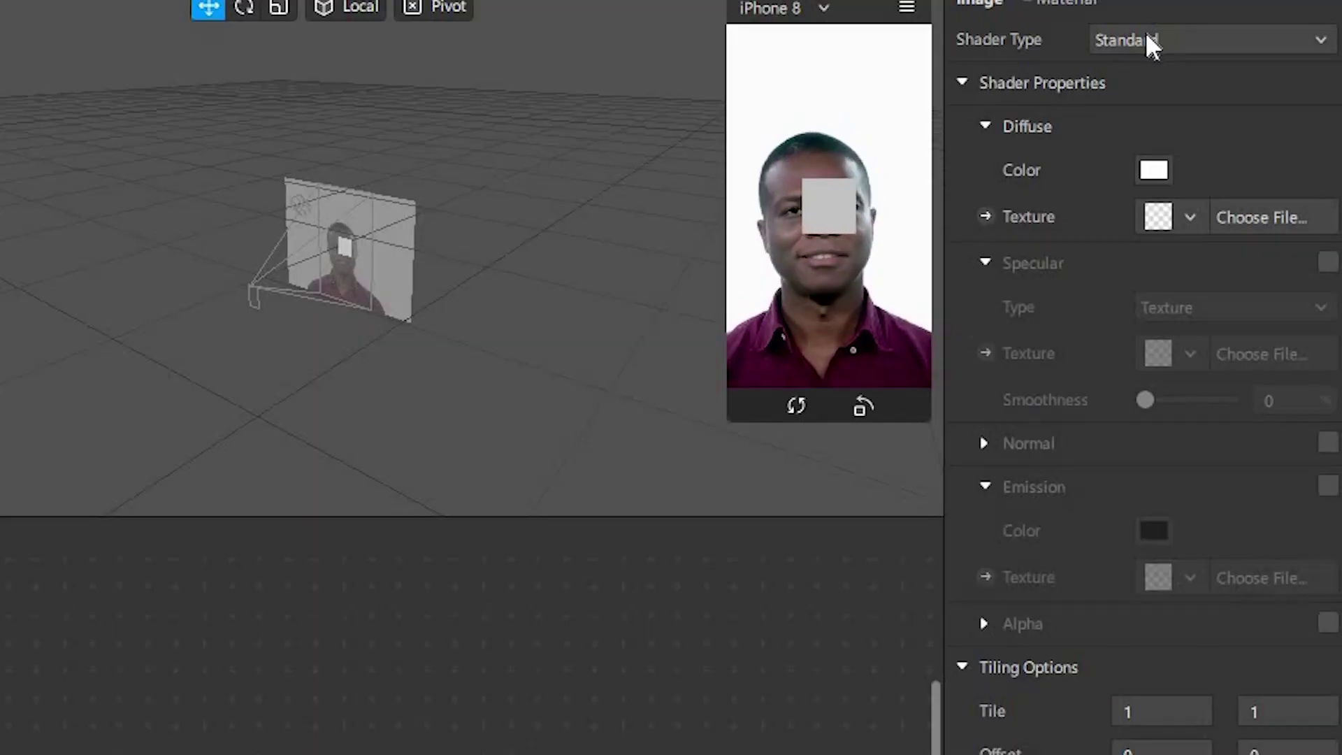
- Change the Image material's shader type and set the canvas's mode to World space
click(1208, 92)
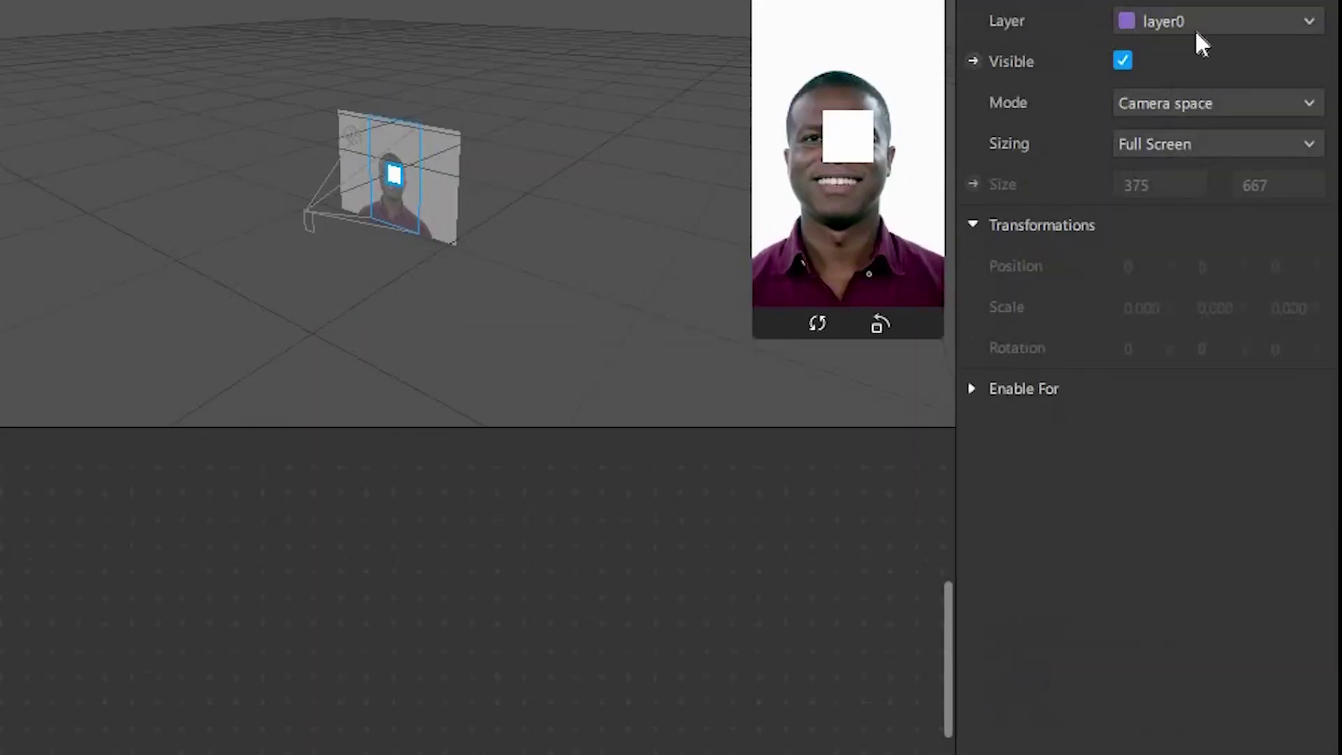
click(1182, 109)
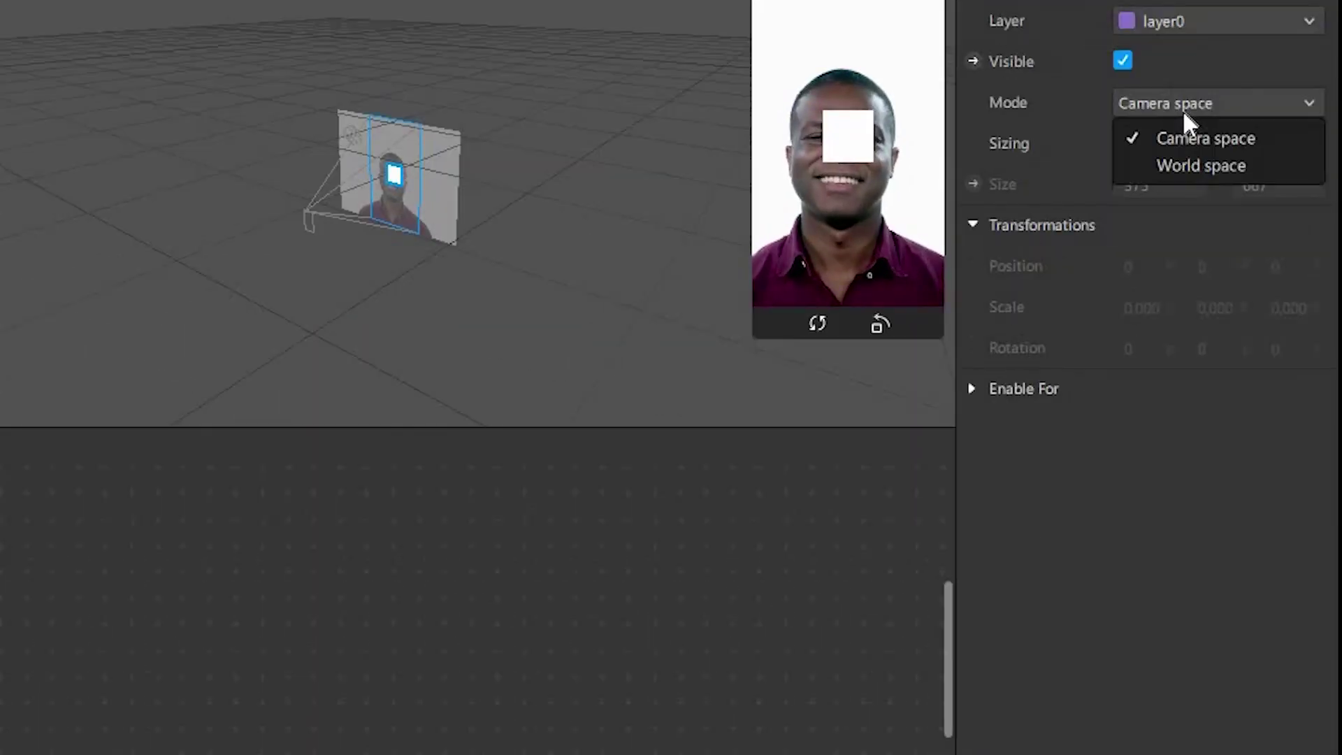
click(1172, 165)
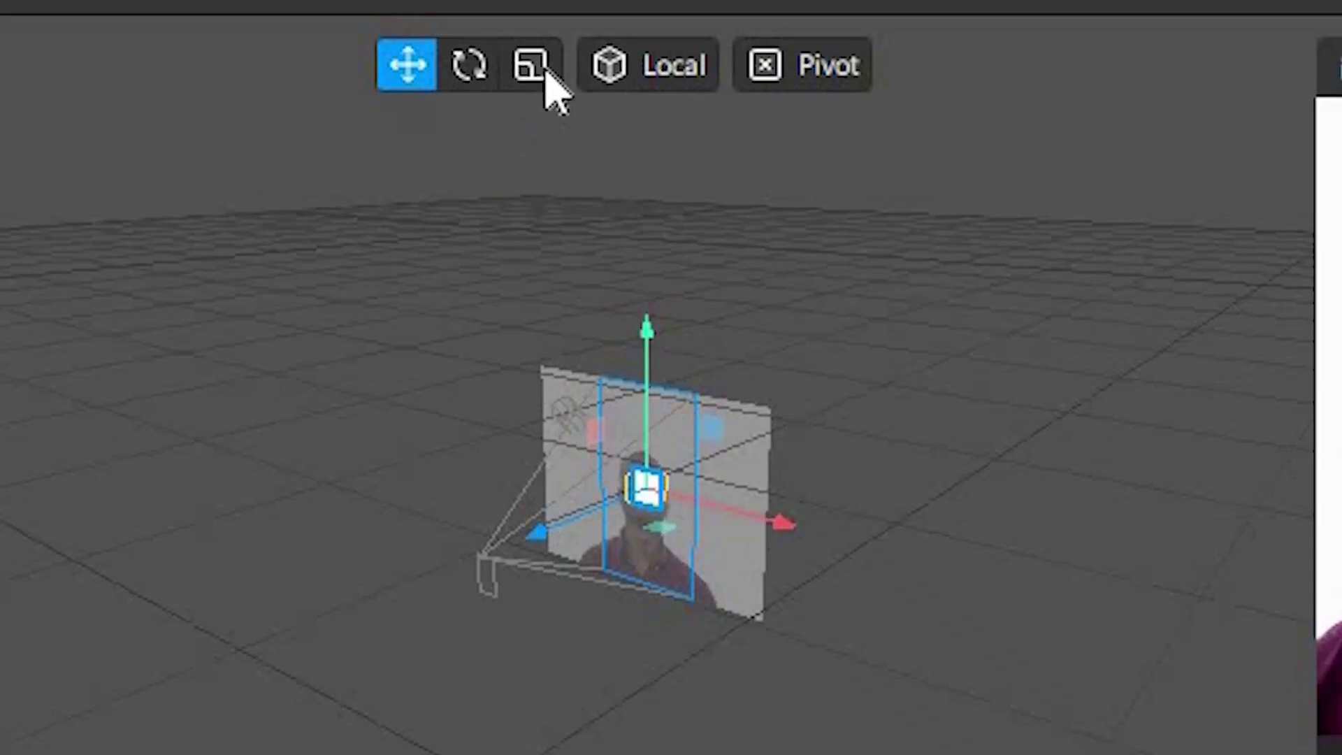
- Rescale the canvas and move it up and slightly sideways, to a position of about X -0.04 and Y 0.141
click(618, 68)
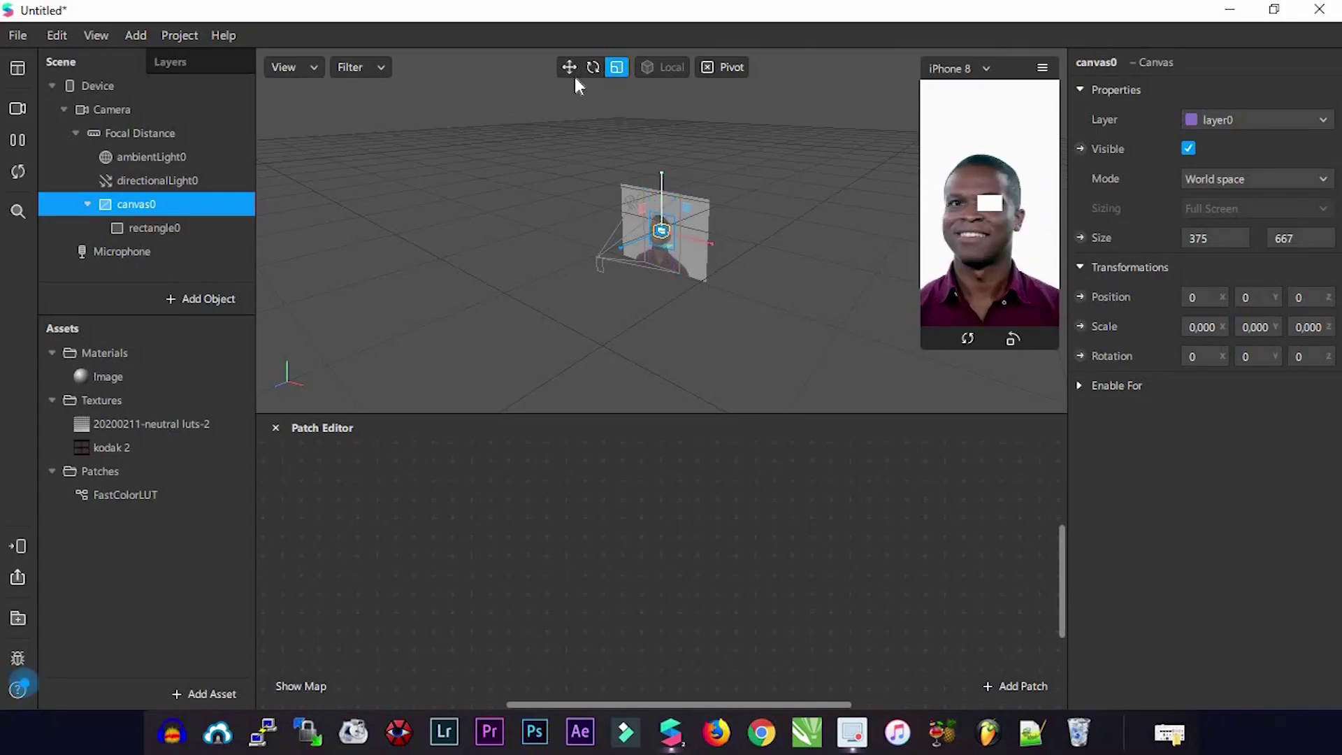
drag(670, 240, 658, 229)
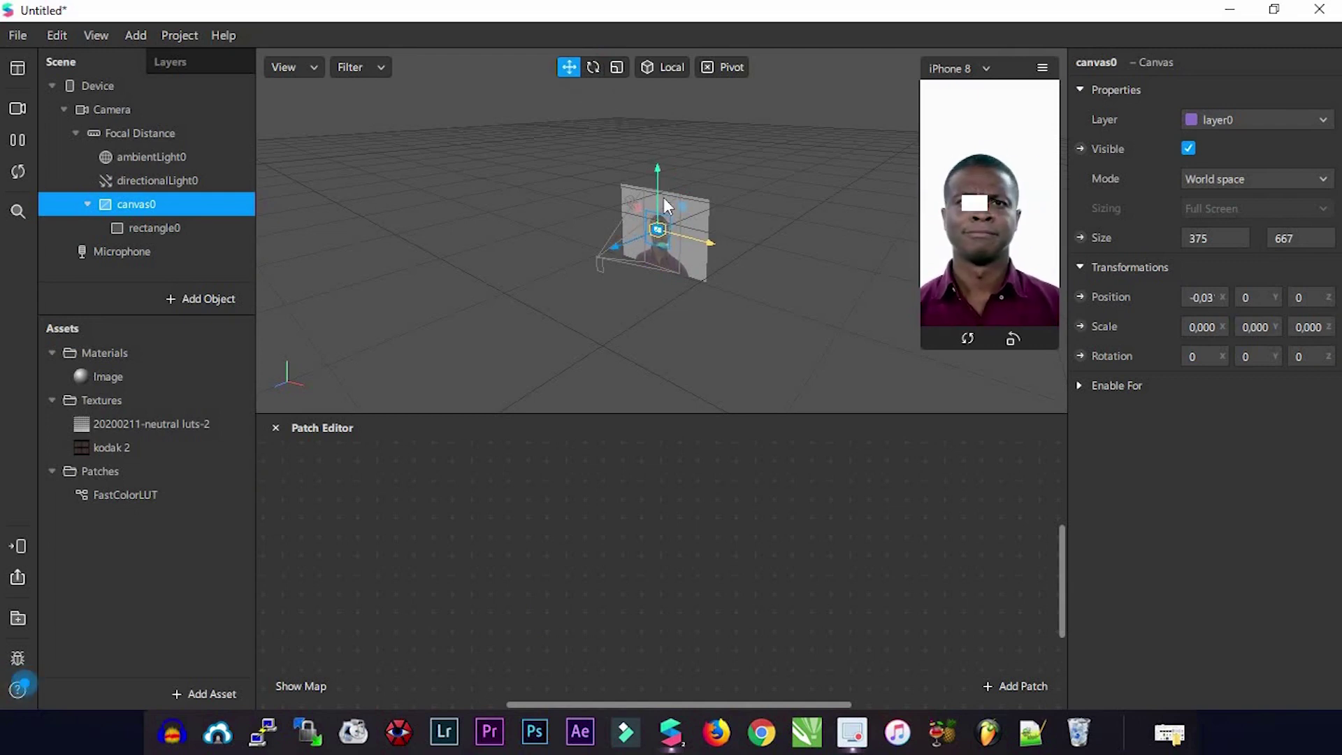
drag(653, 156, 652, 159)
mouse_move(705, 212)
mouse_down()
mouse_move(690, 211)
mouse_move(699, 220)
mouse_up()
scroll(713, 246, up, 3)
scroll(712, 246, up, 2)
drag(639, 89, 636, 86)
drag(672, 159, 675, 159)
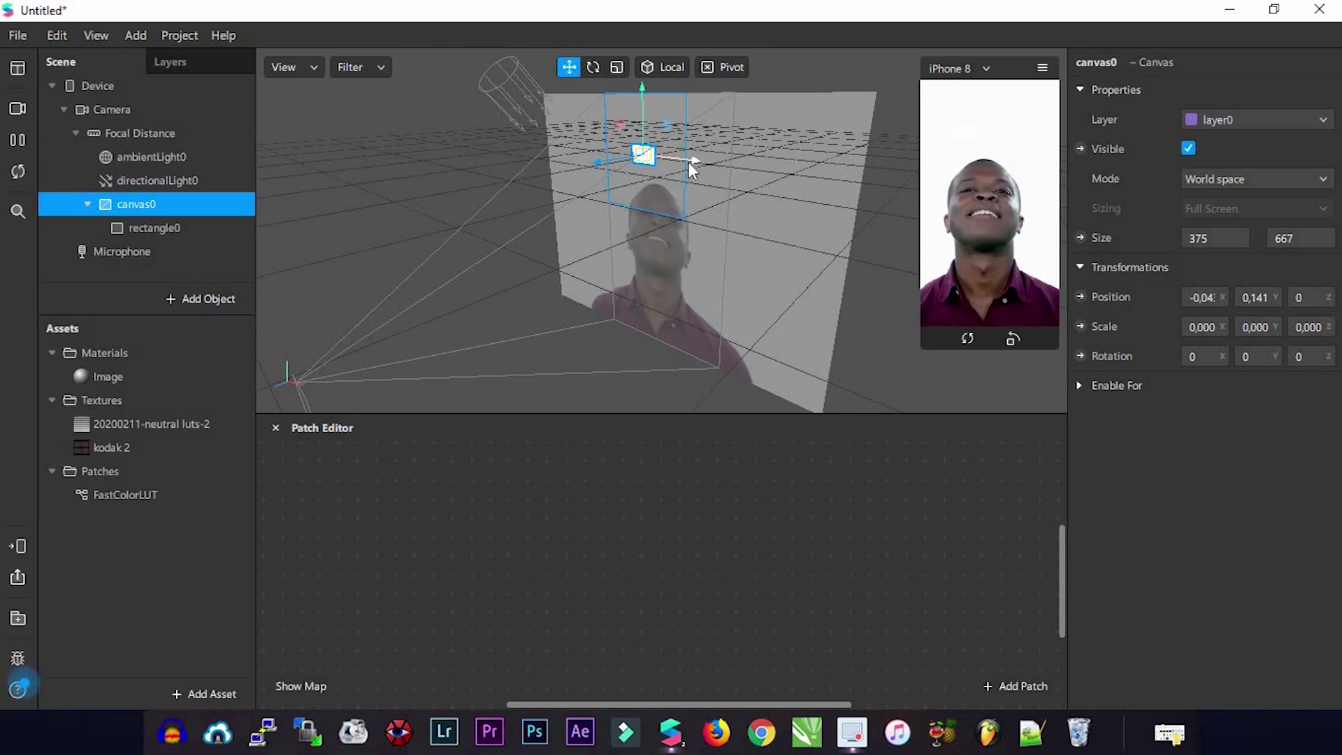
drag(685, 161, 691, 165)
- Narrow the canvas along its X axis and shift it slightly further in the negative X direction
click(616, 67)
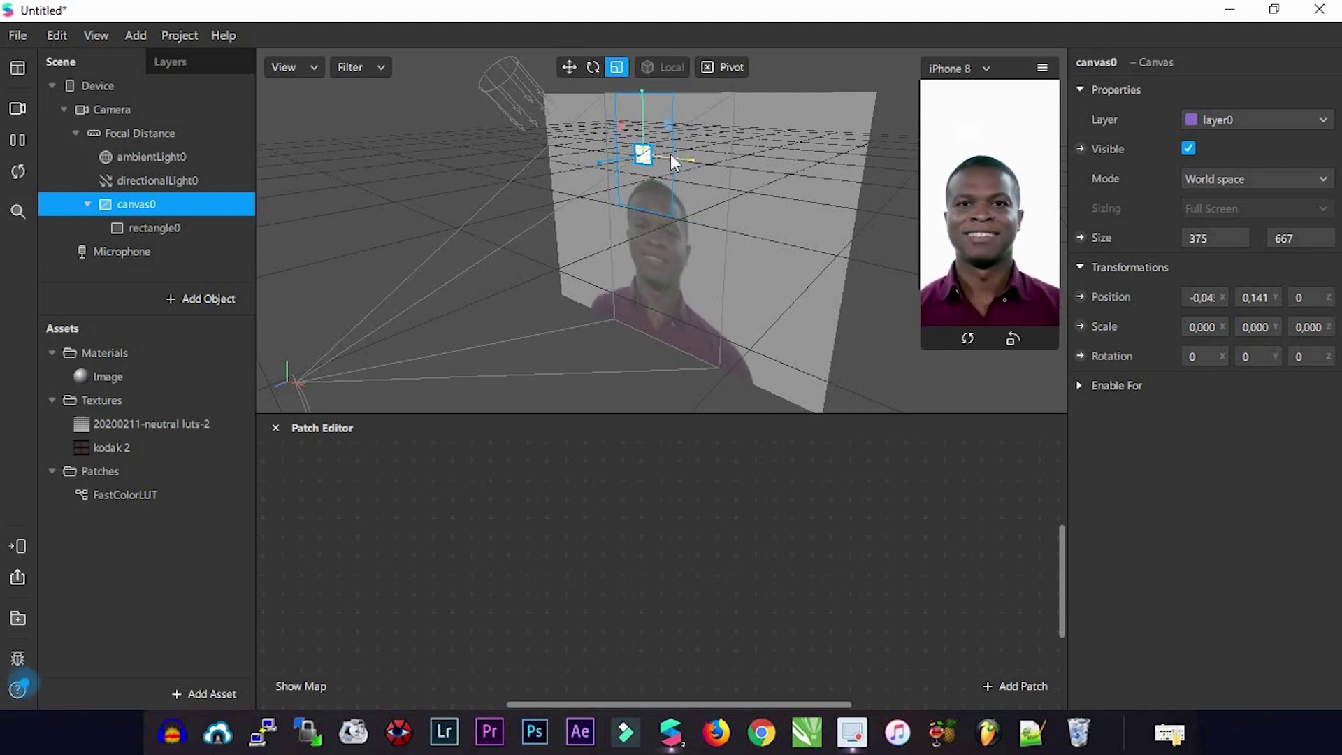
click(569, 67)
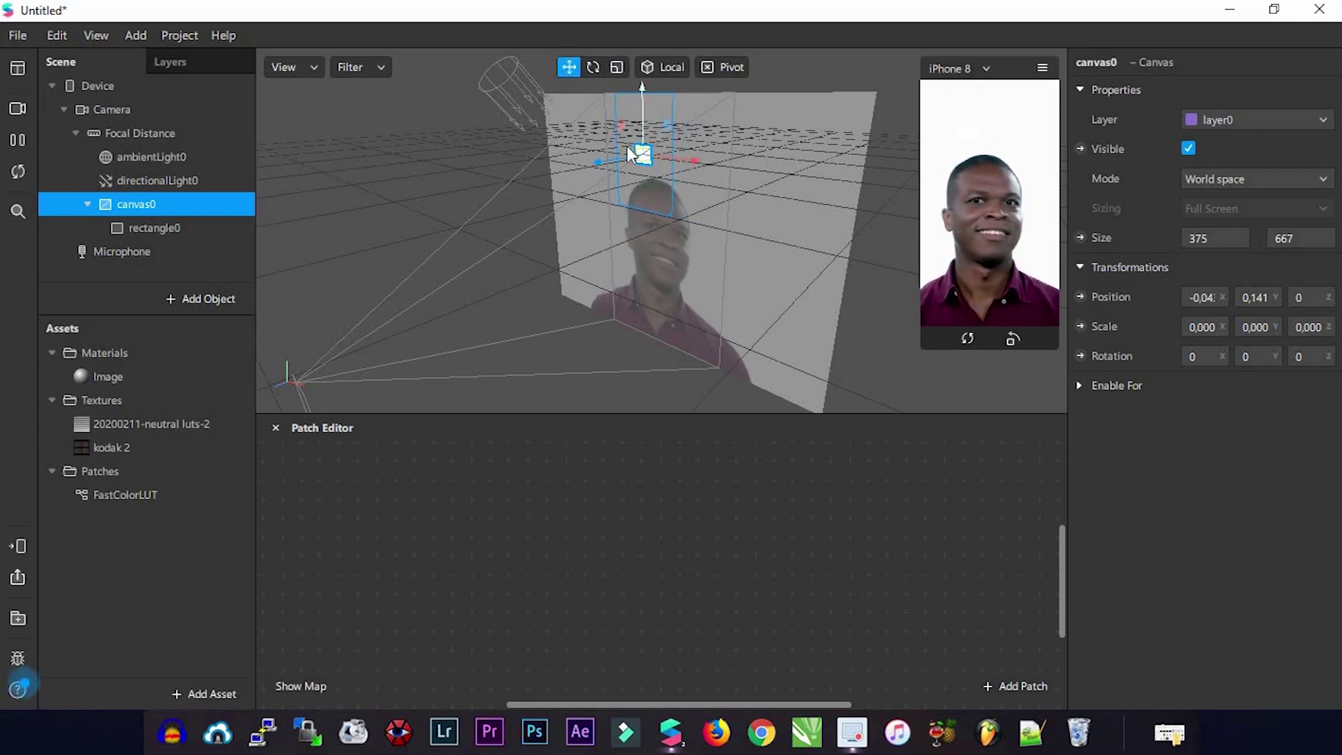
drag(680, 155, 668, 157)
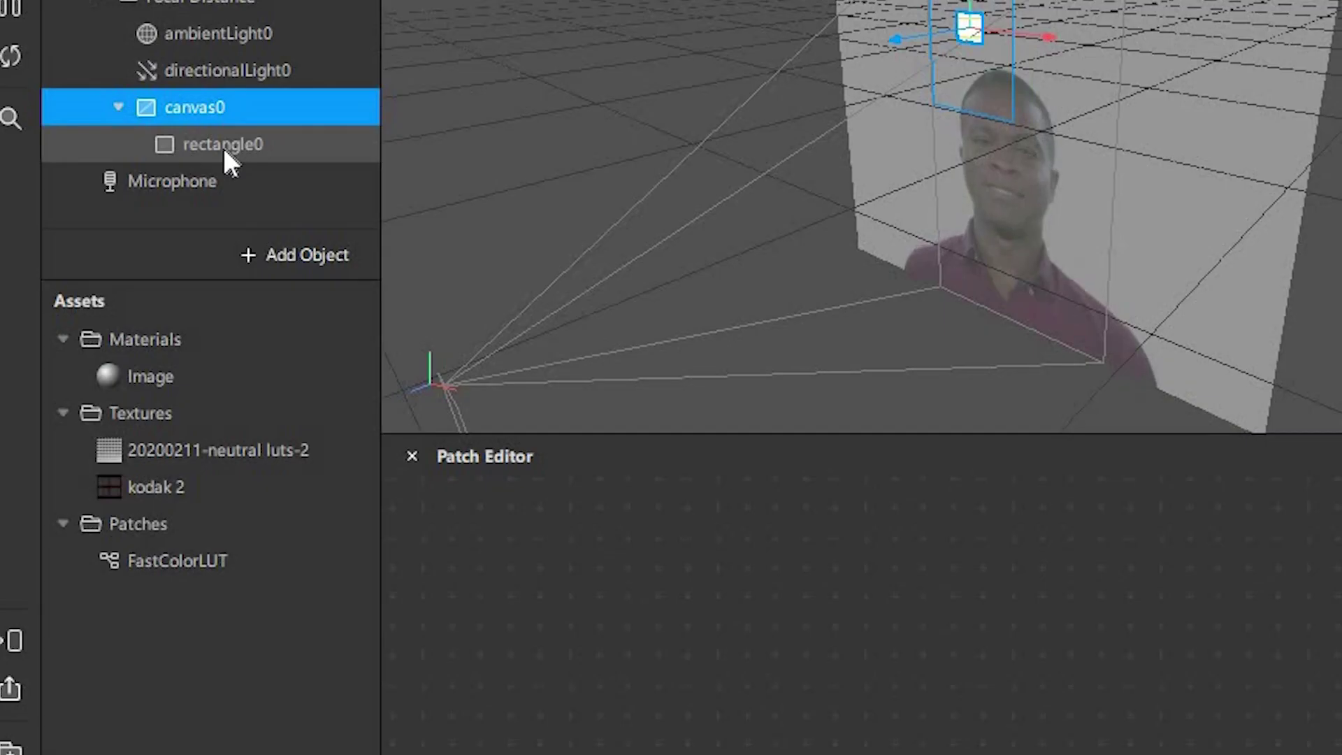
- Make the rectangle in the first canvas fill the canvas's full width and height
click(150, 229)
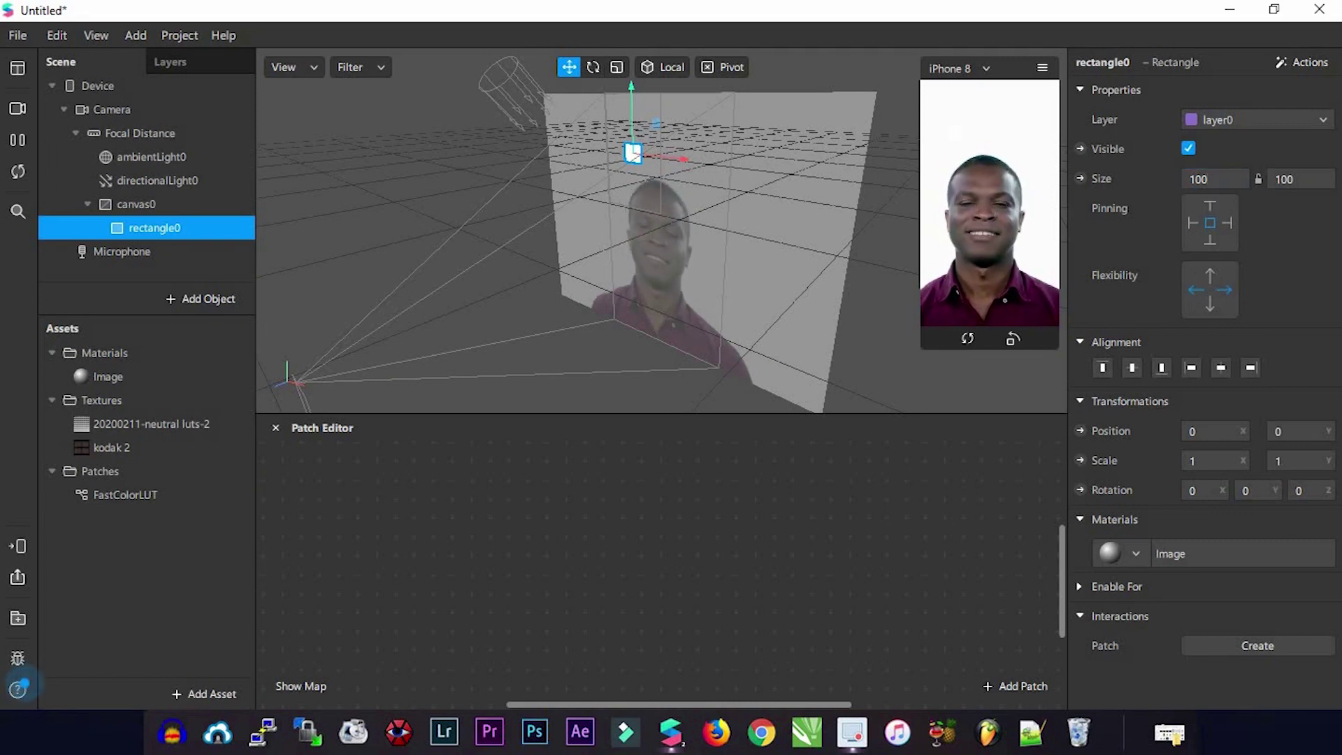
click(1214, 206)
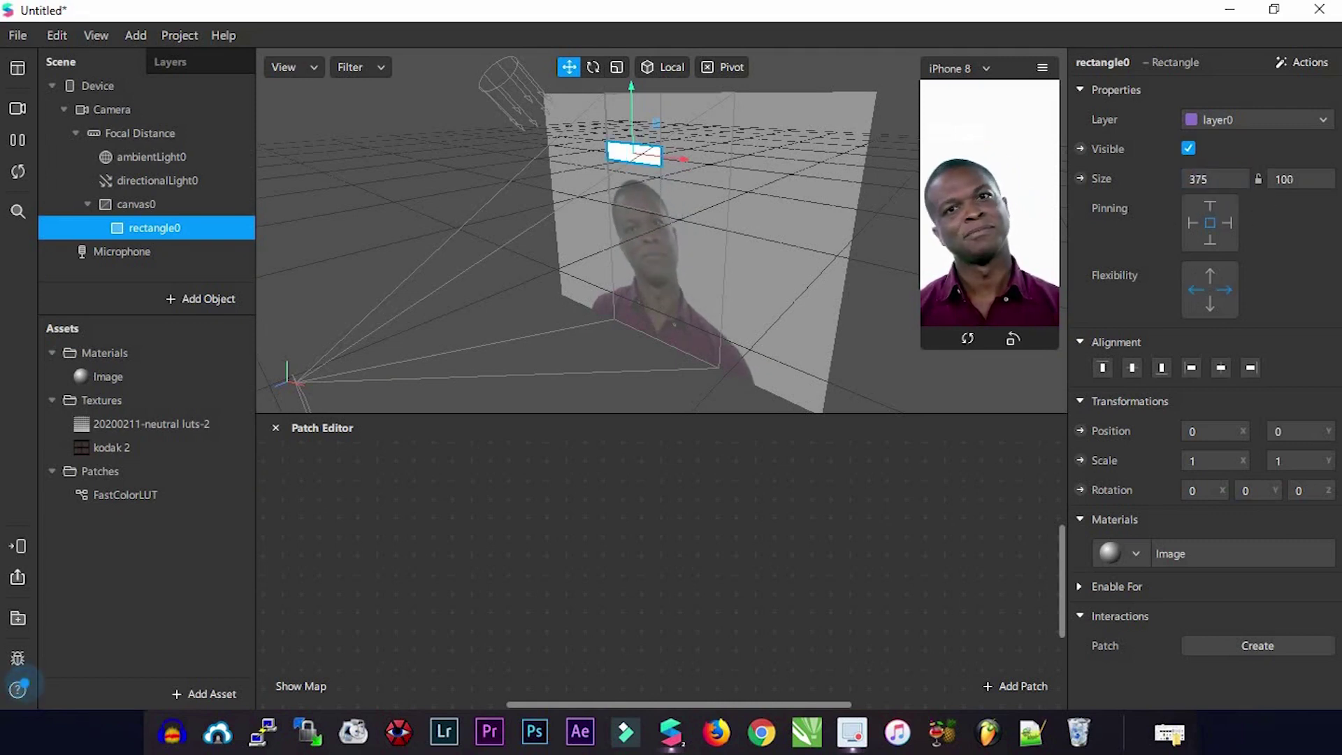
click(1293, 207)
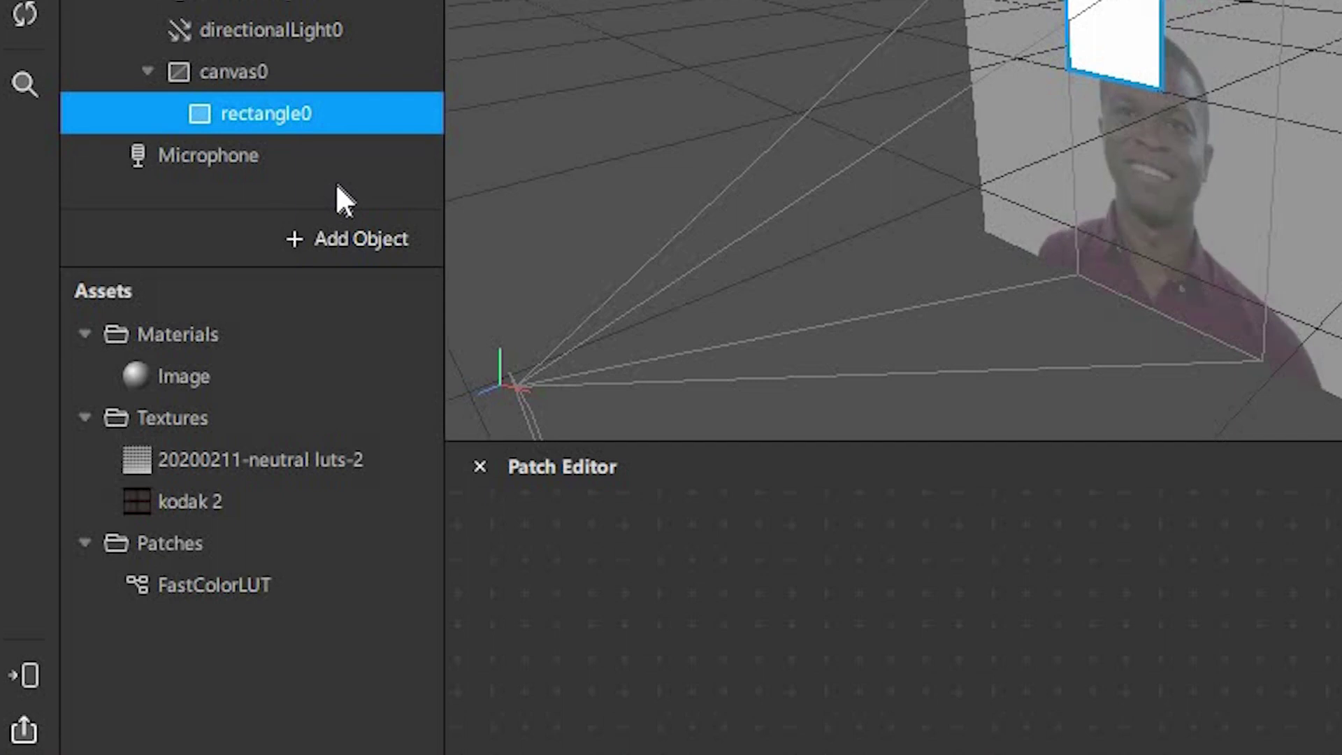
- Insert a null object into the scene
click(337, 187)
click(353, 227)
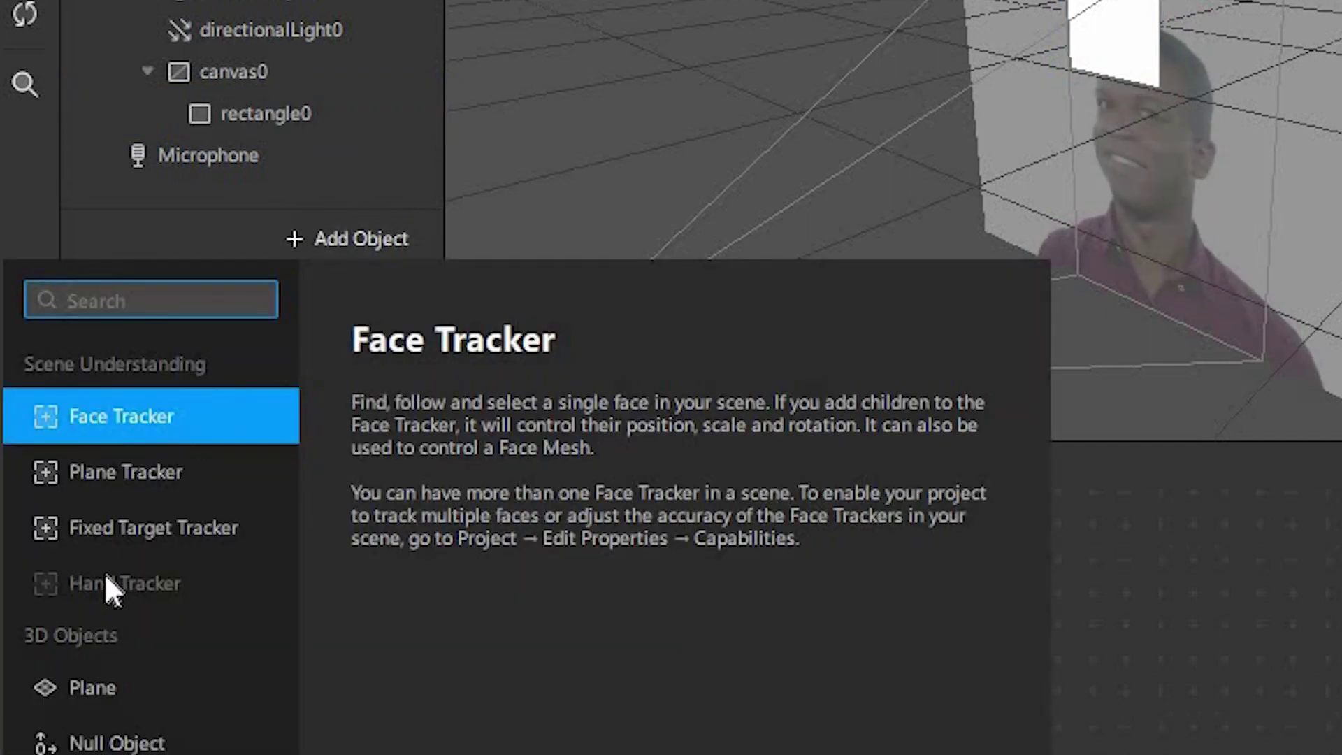
scroll(112, 580, down, 6)
scroll(127, 562, down, 4)
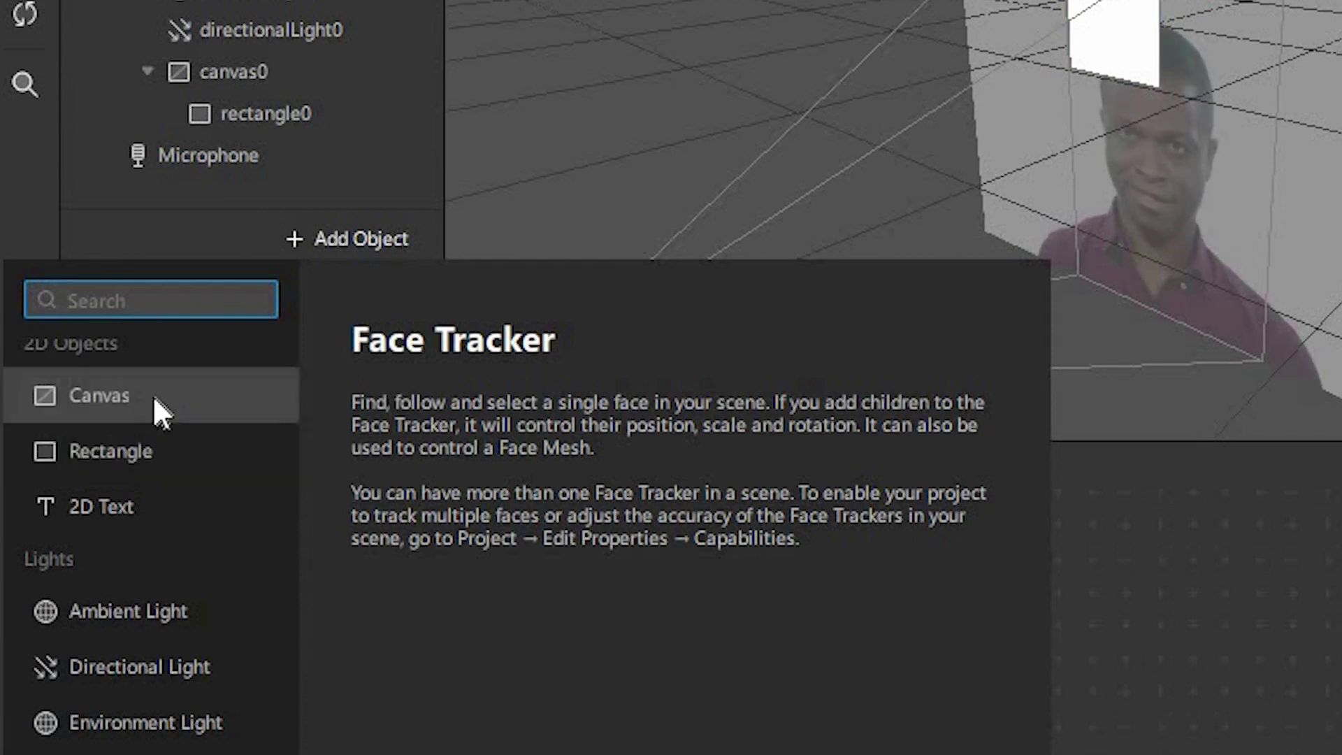
scroll(106, 613, down, 2)
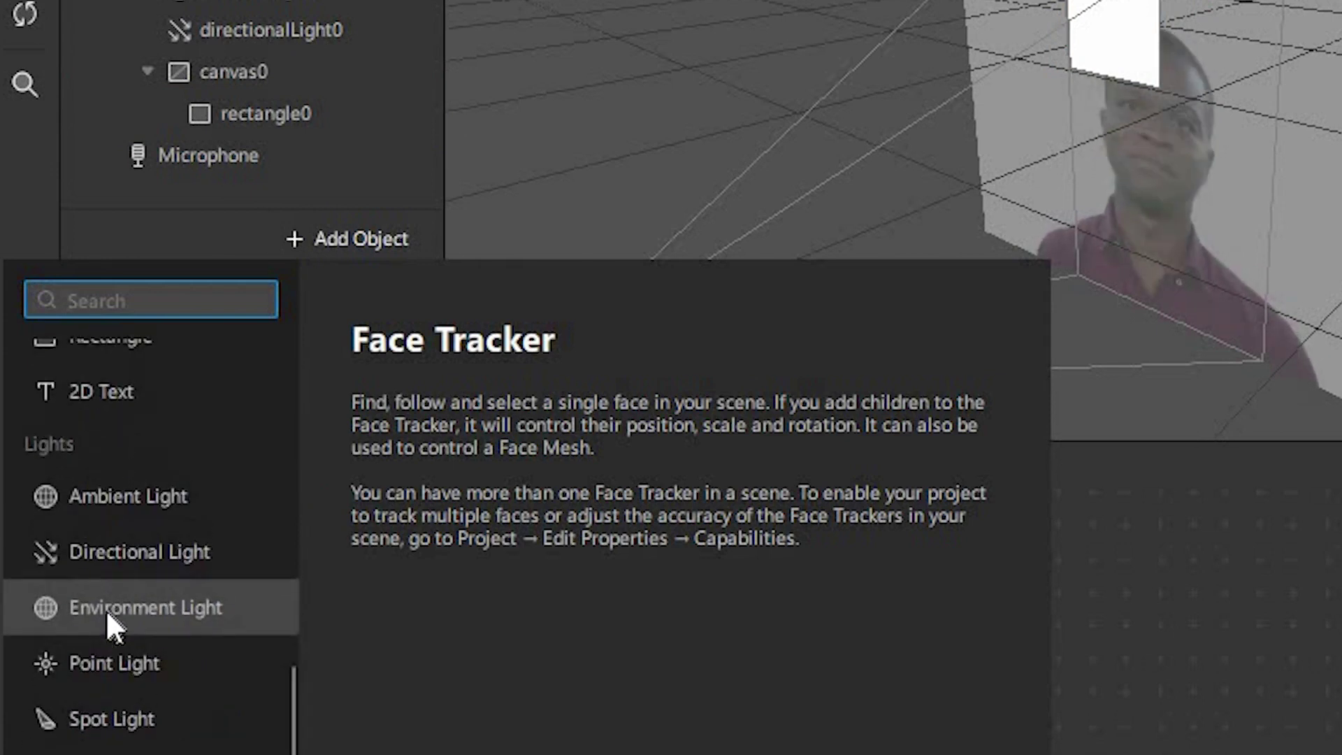
scroll(107, 608, up, 10)
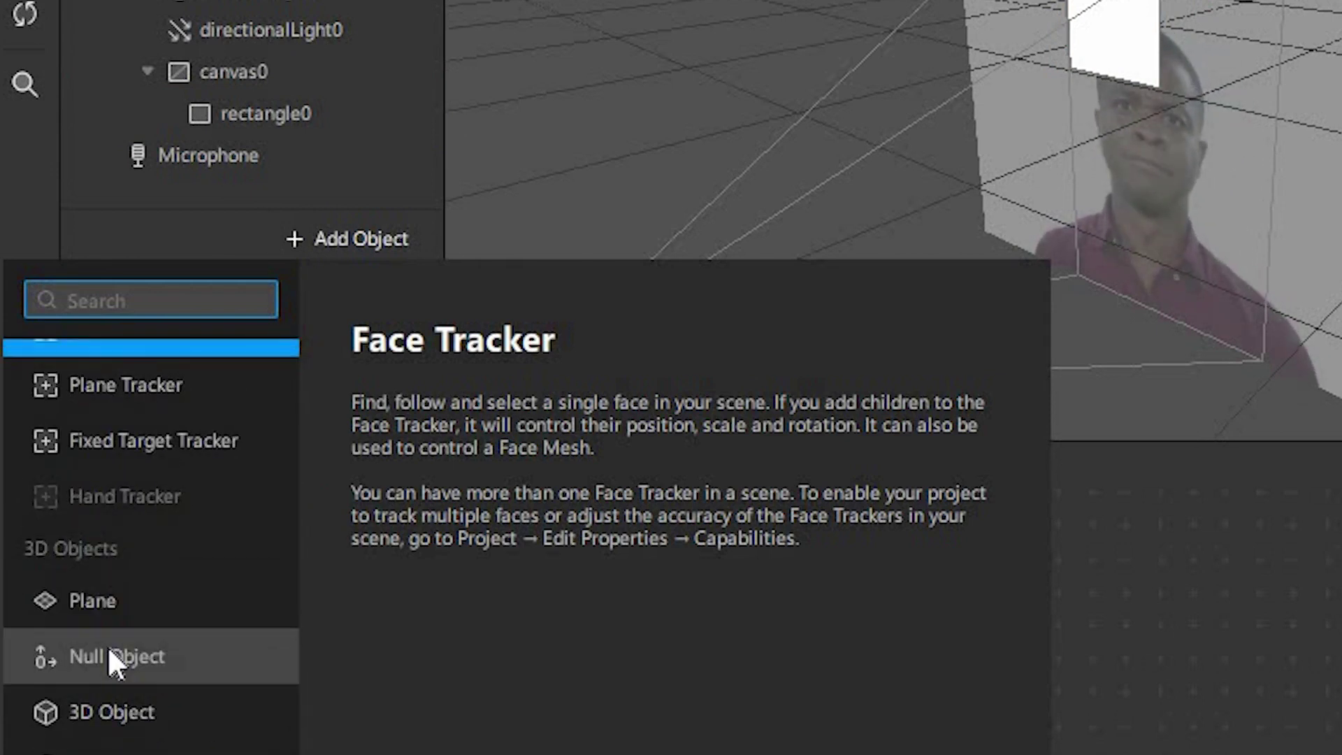
click(179, 663)
key(Return)
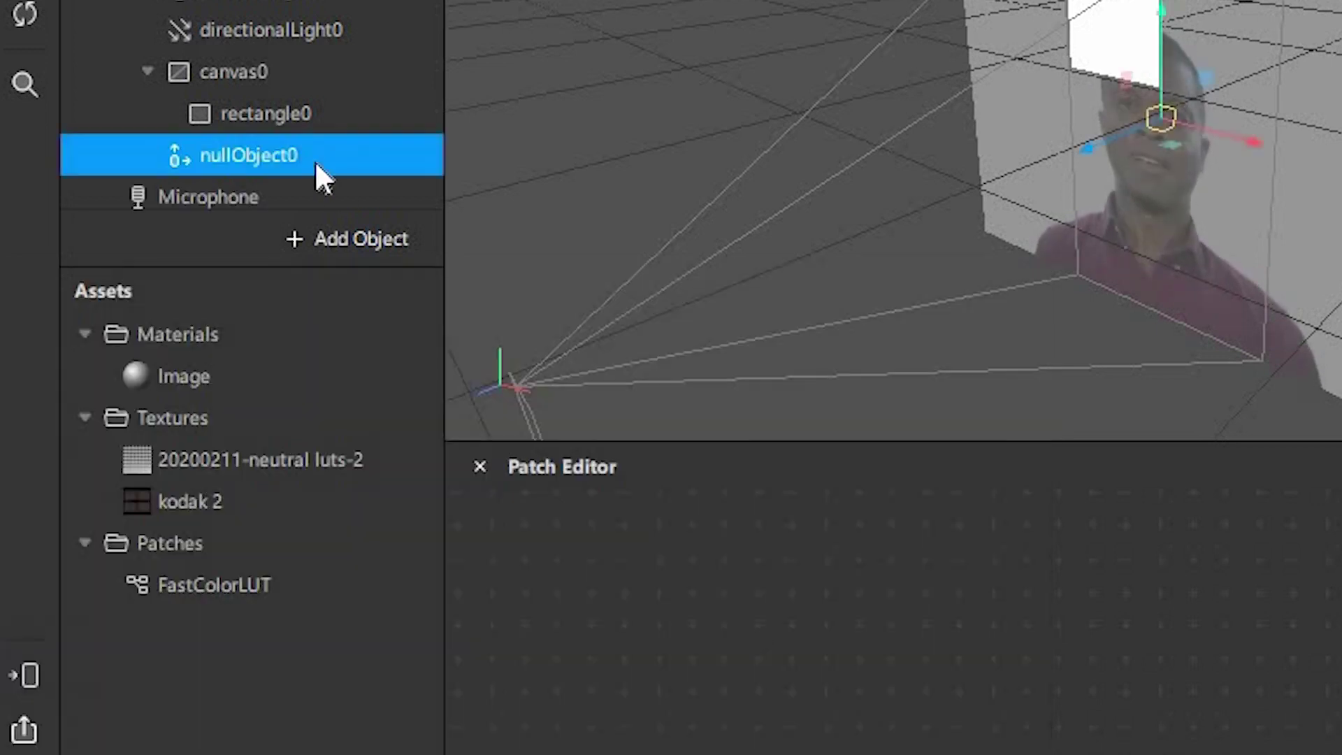
- Add a canvas under the null object and place a rectangle inside that canvas
right_click(284, 149)
mouse_move(353, 203)
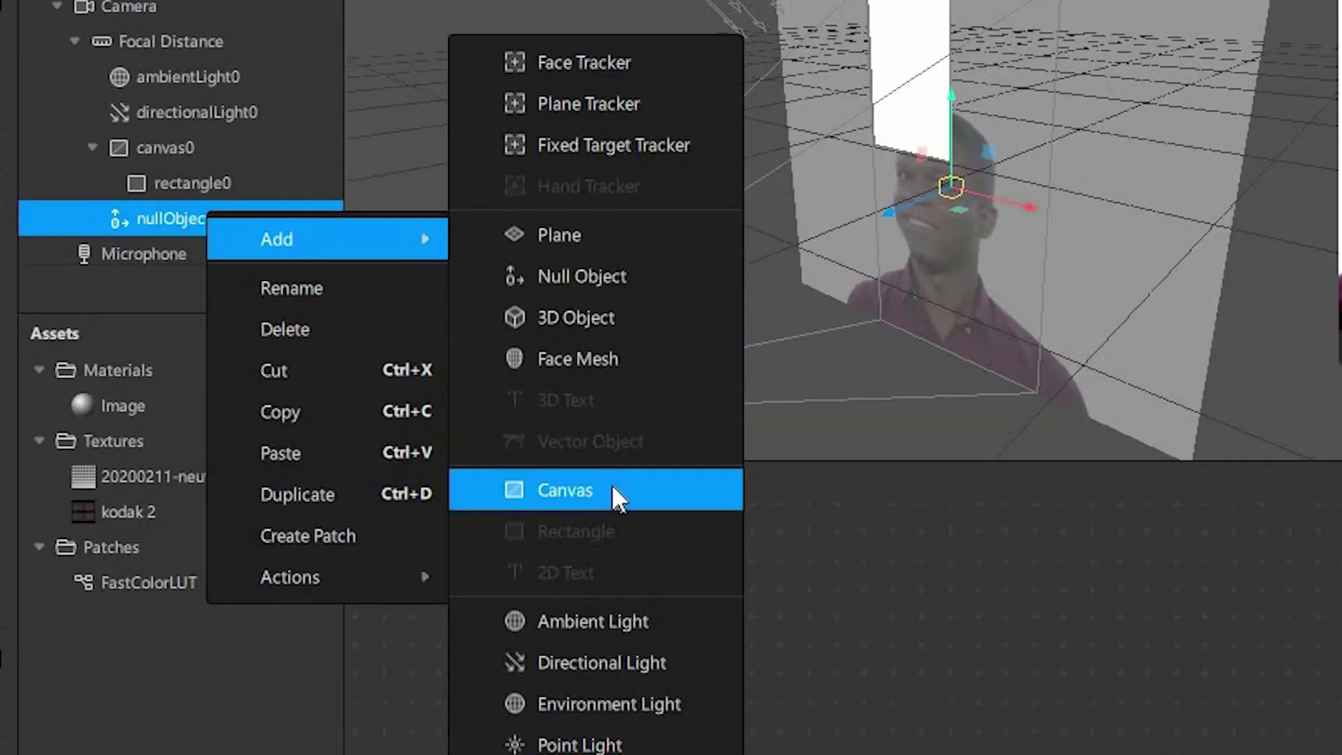
click(612, 488)
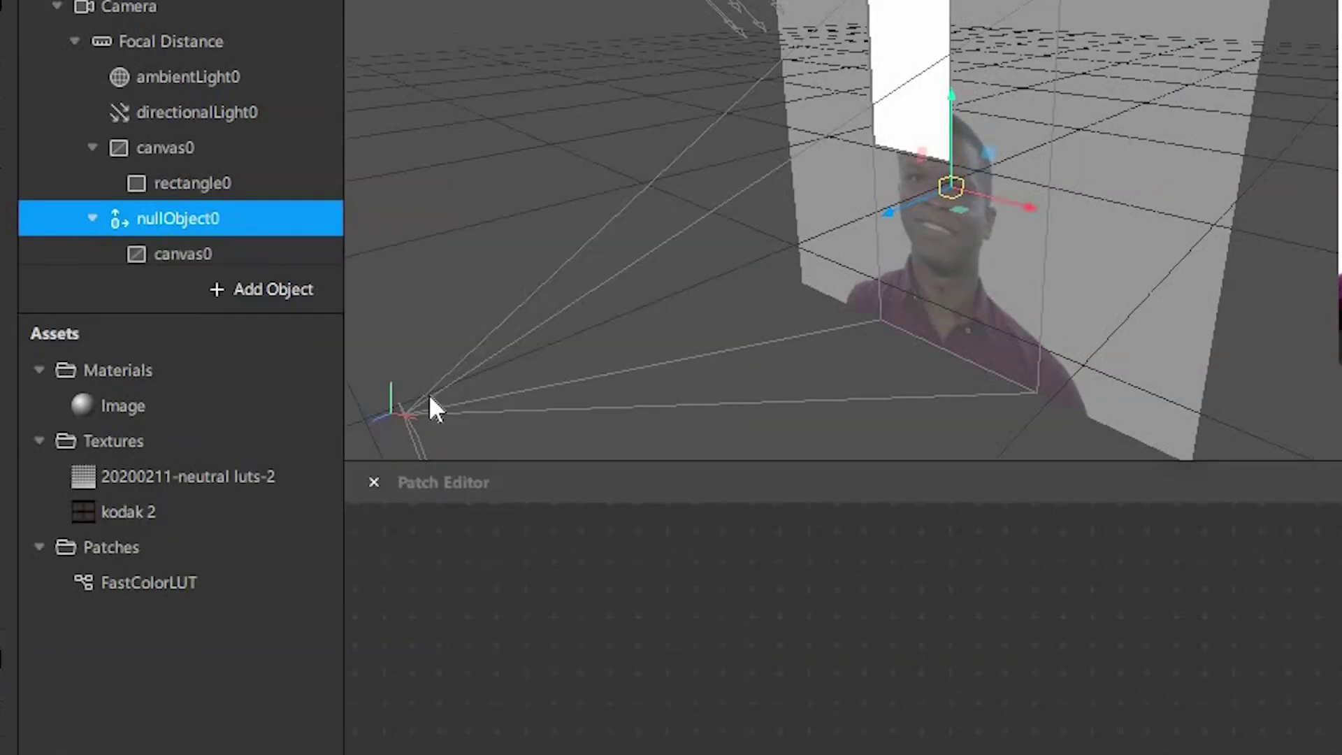
right_click(252, 242)
mouse_move(391, 272)
click(675, 535)
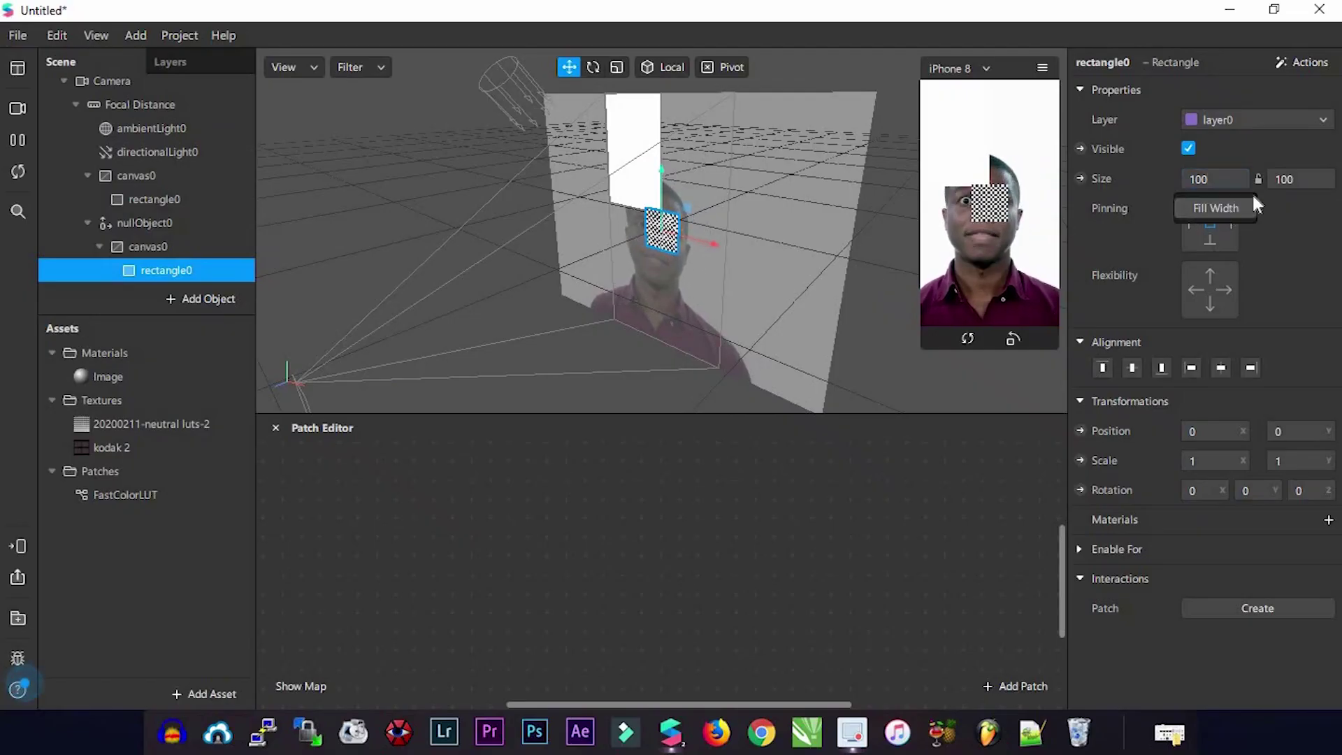
- Make the rectangle under the null object fill its canvas's full height and width
click(1293, 179)
click(1283, 204)
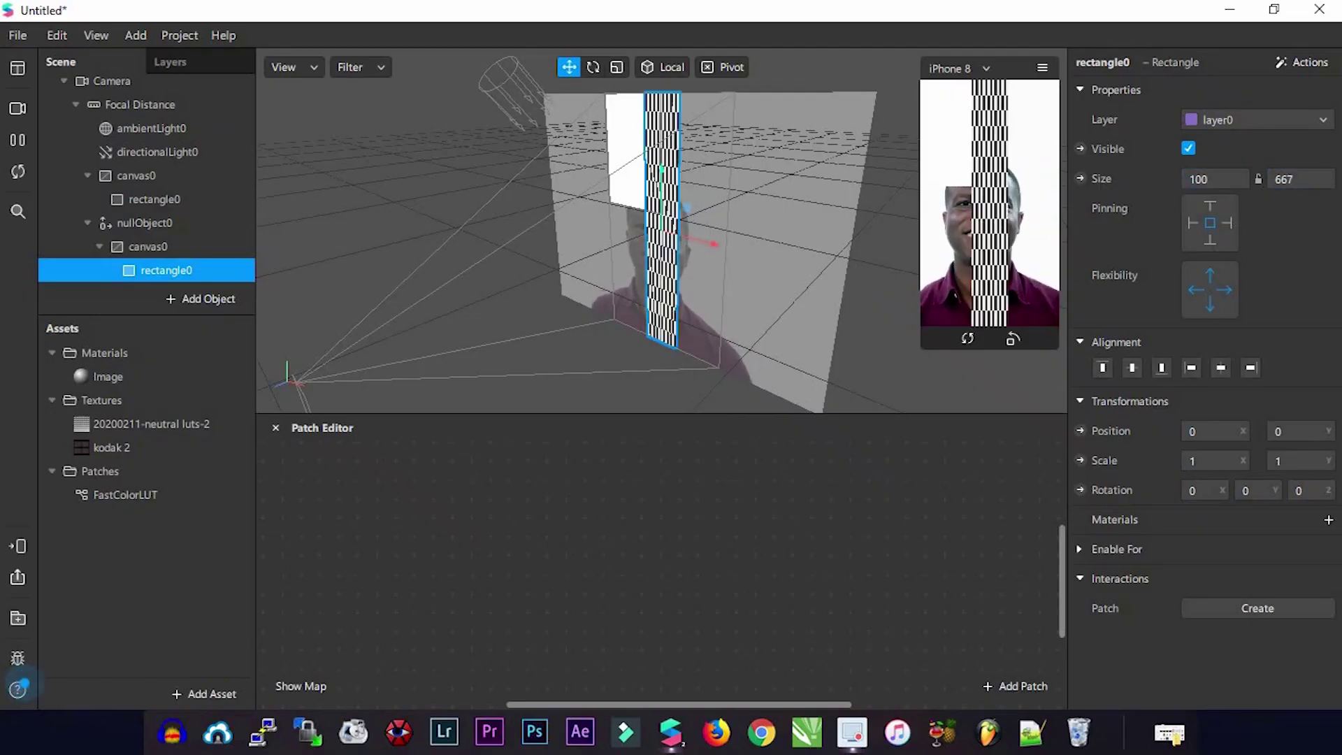
click(1214, 179)
click(1216, 208)
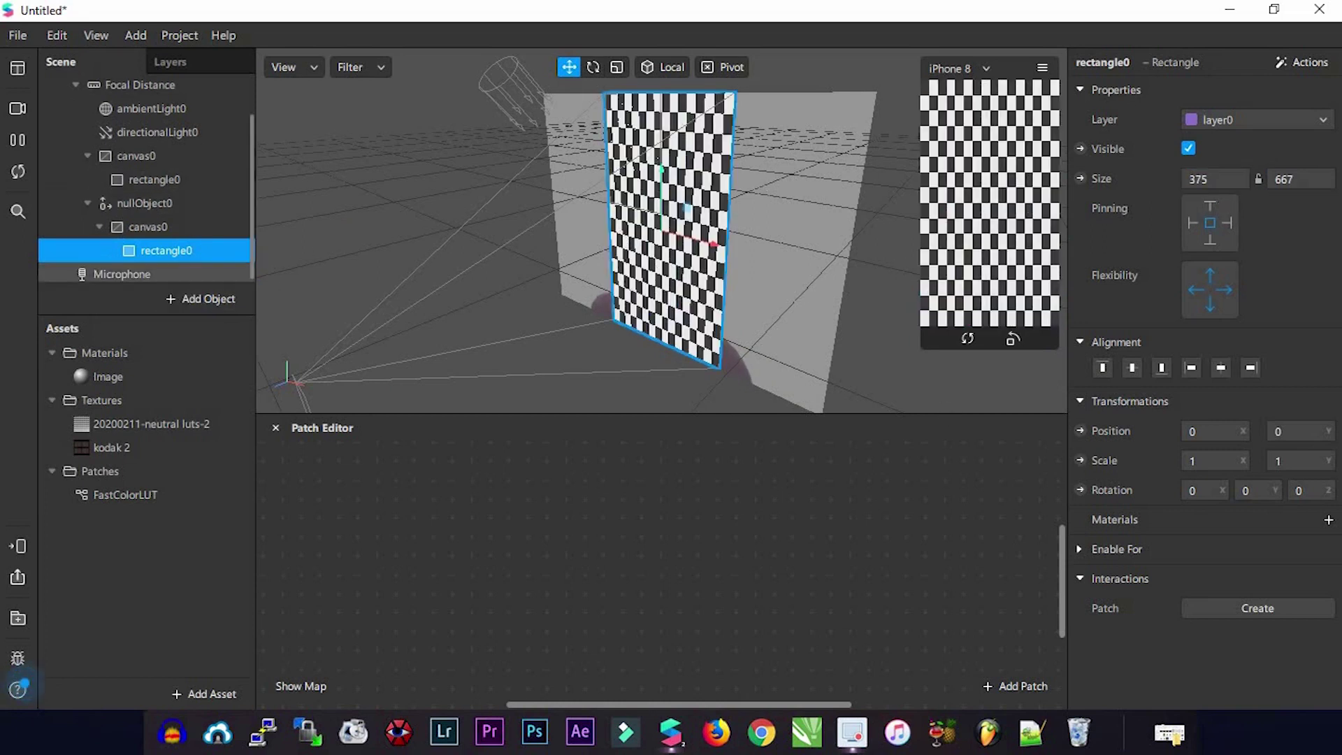
- Create a new material for the rectangle under the null object and rename it Frame
click(1328, 520)
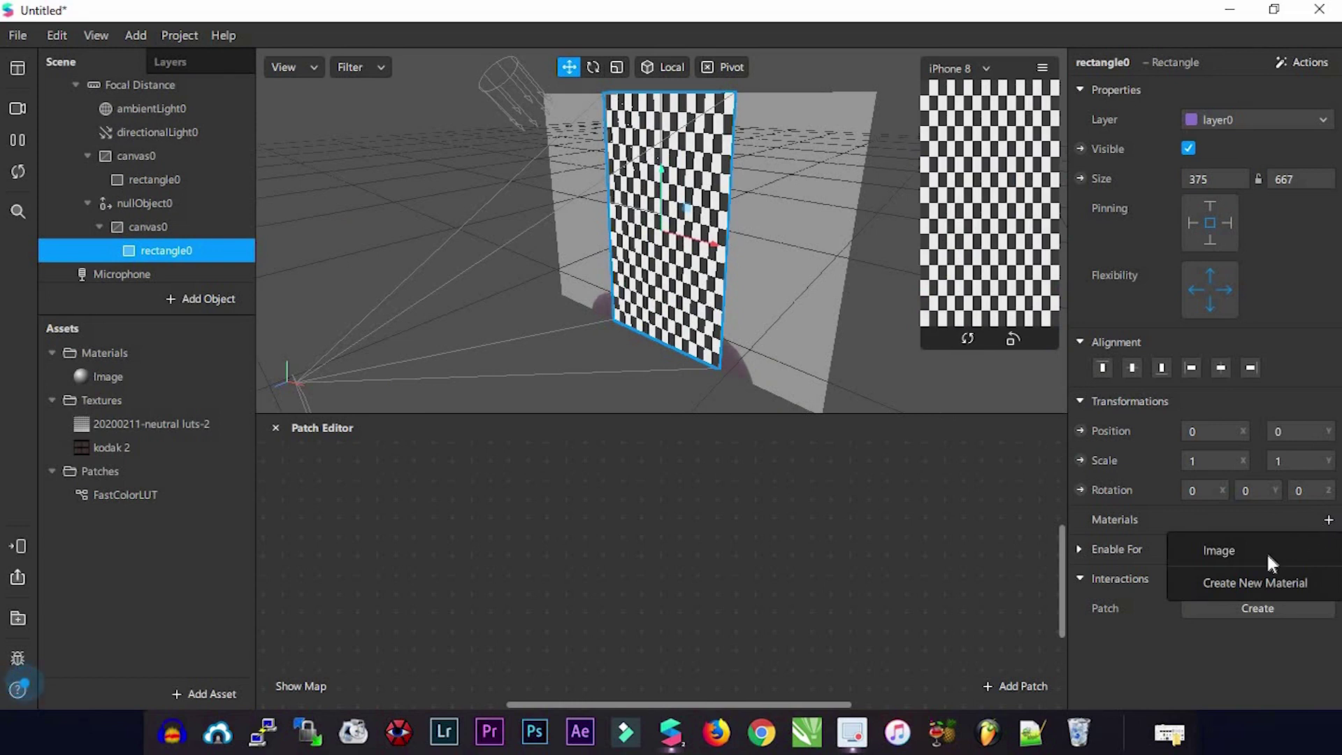
click(1253, 573)
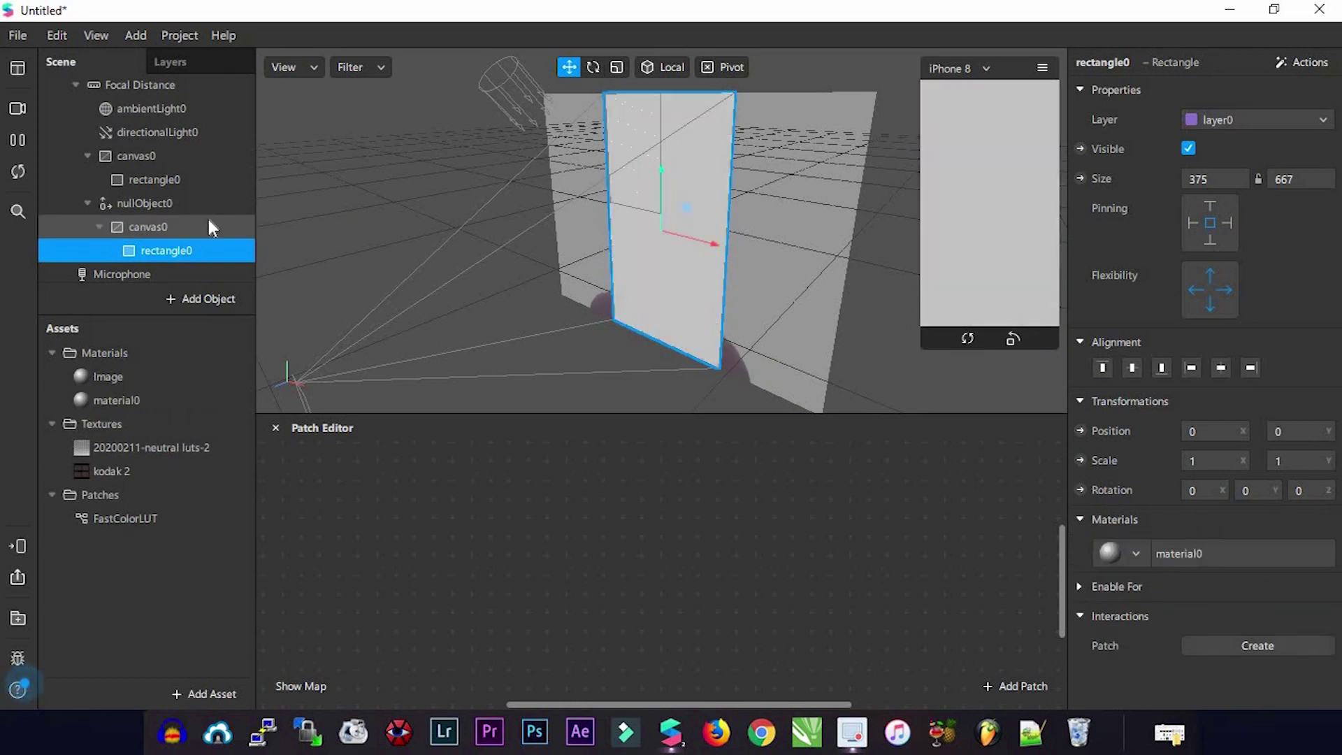
click(149, 400)
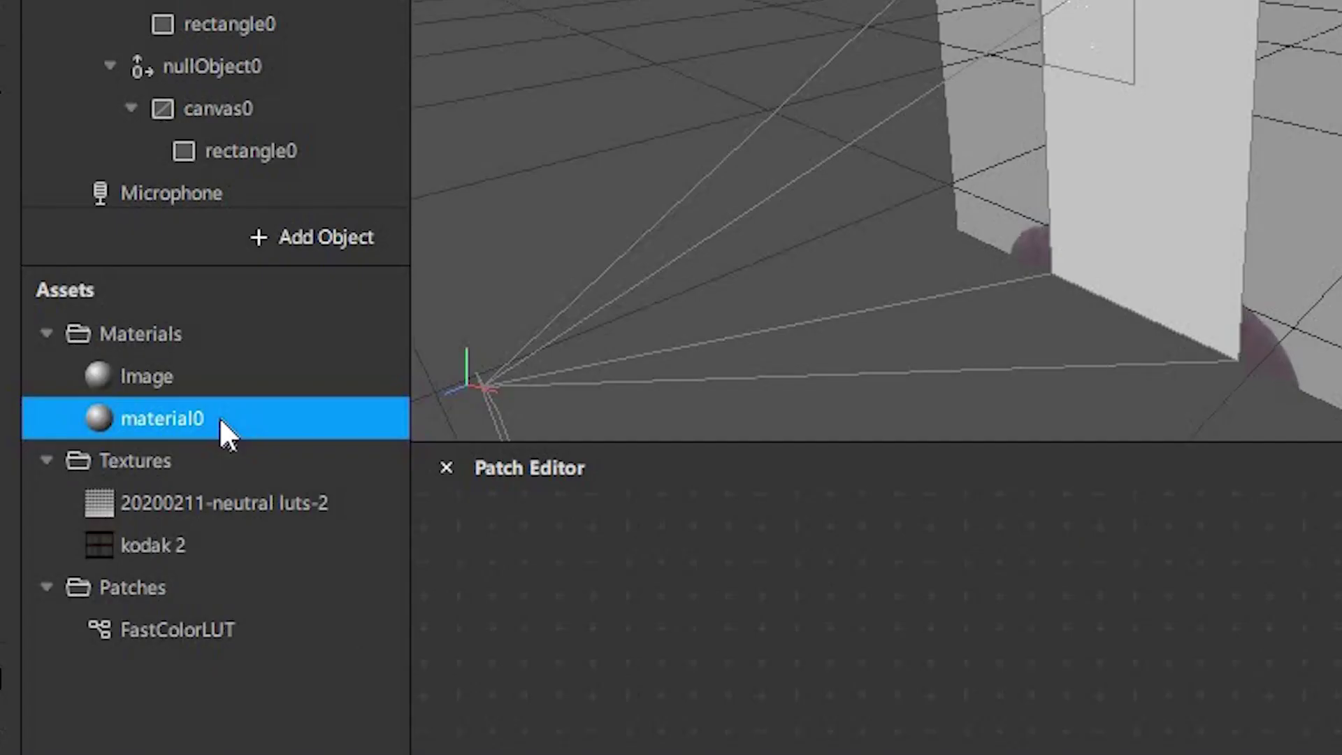
right_click(221, 419)
click(285, 458)
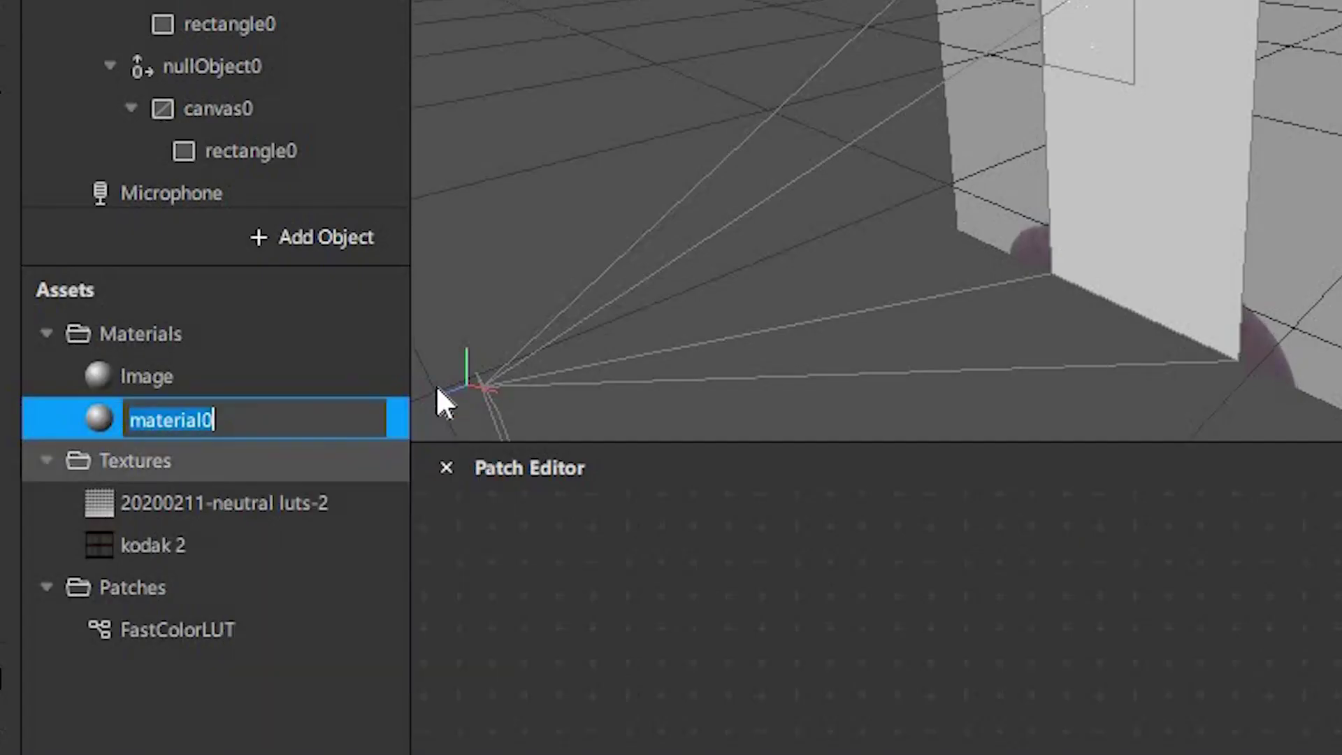
text(Frame)
key(Return)
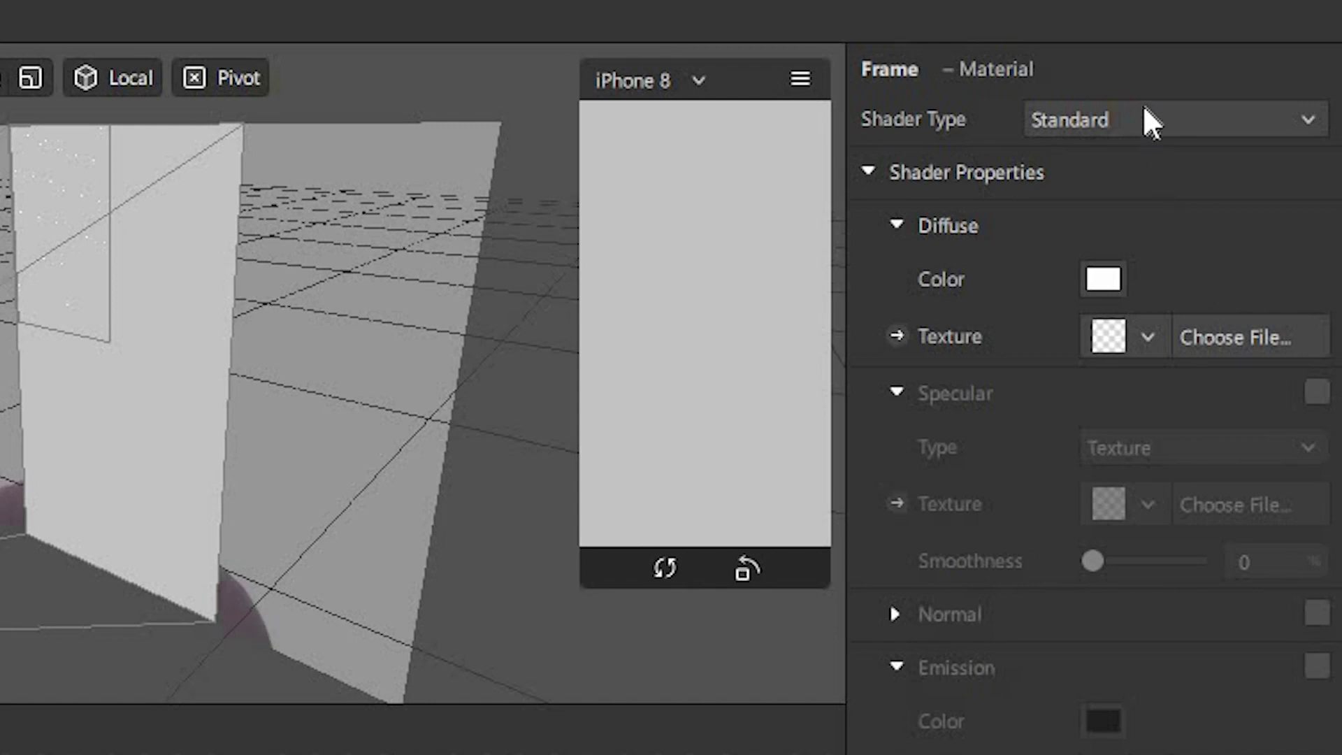
- Set the Frame material's shader type to Flat and its diffuse texture to kodak 2
click(1162, 112)
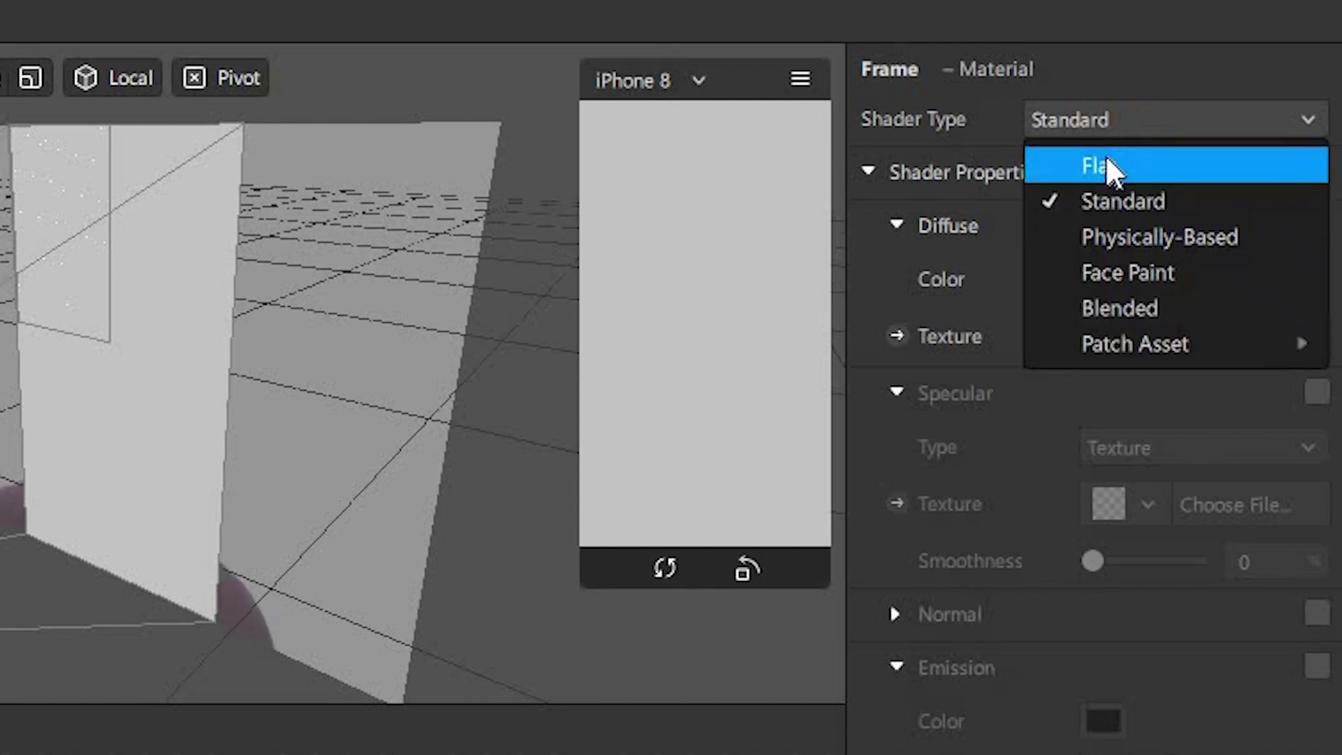
click(1106, 166)
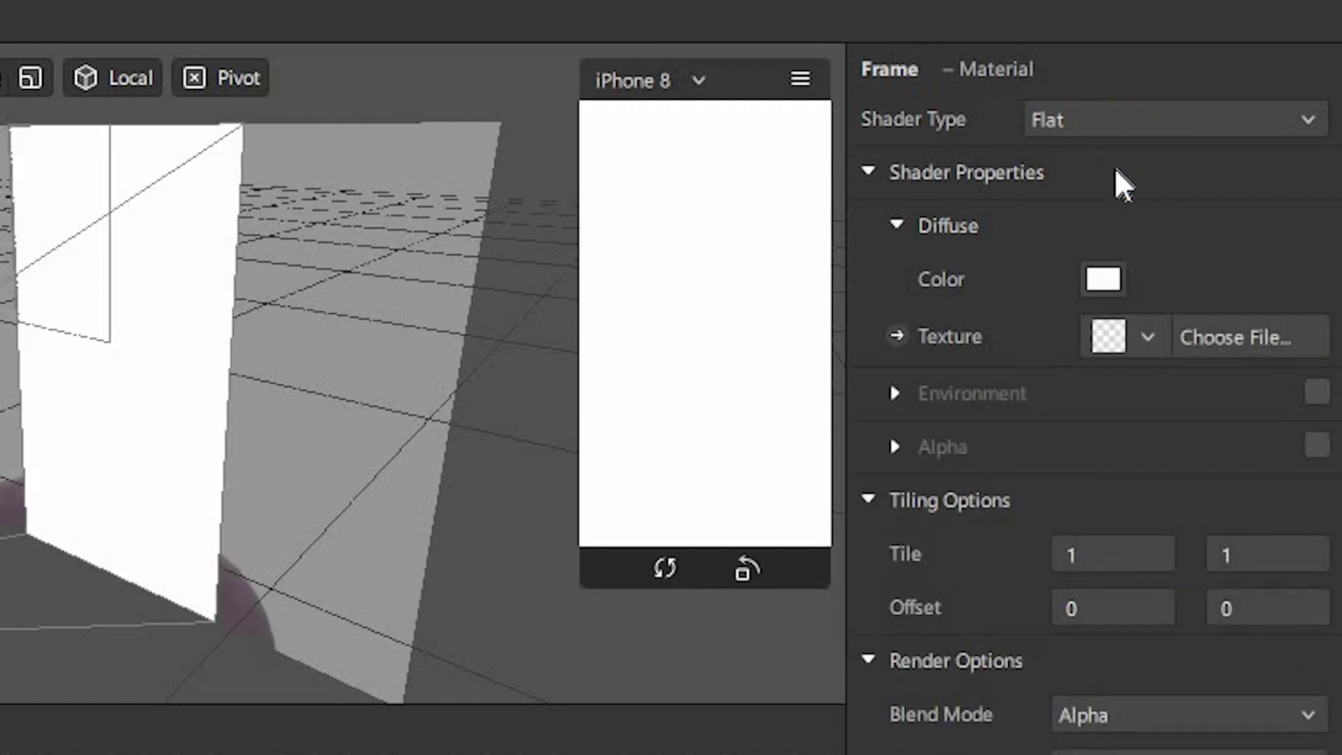
click(1146, 334)
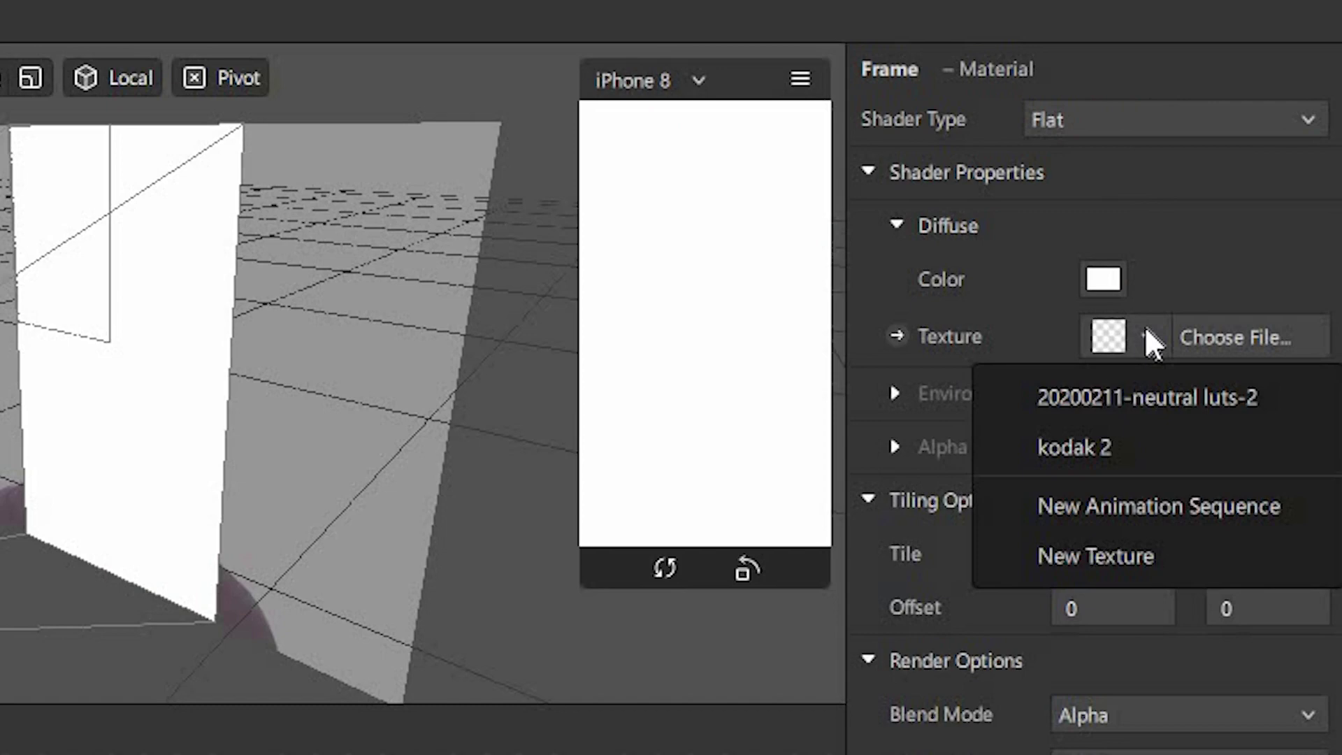
click(1060, 438)
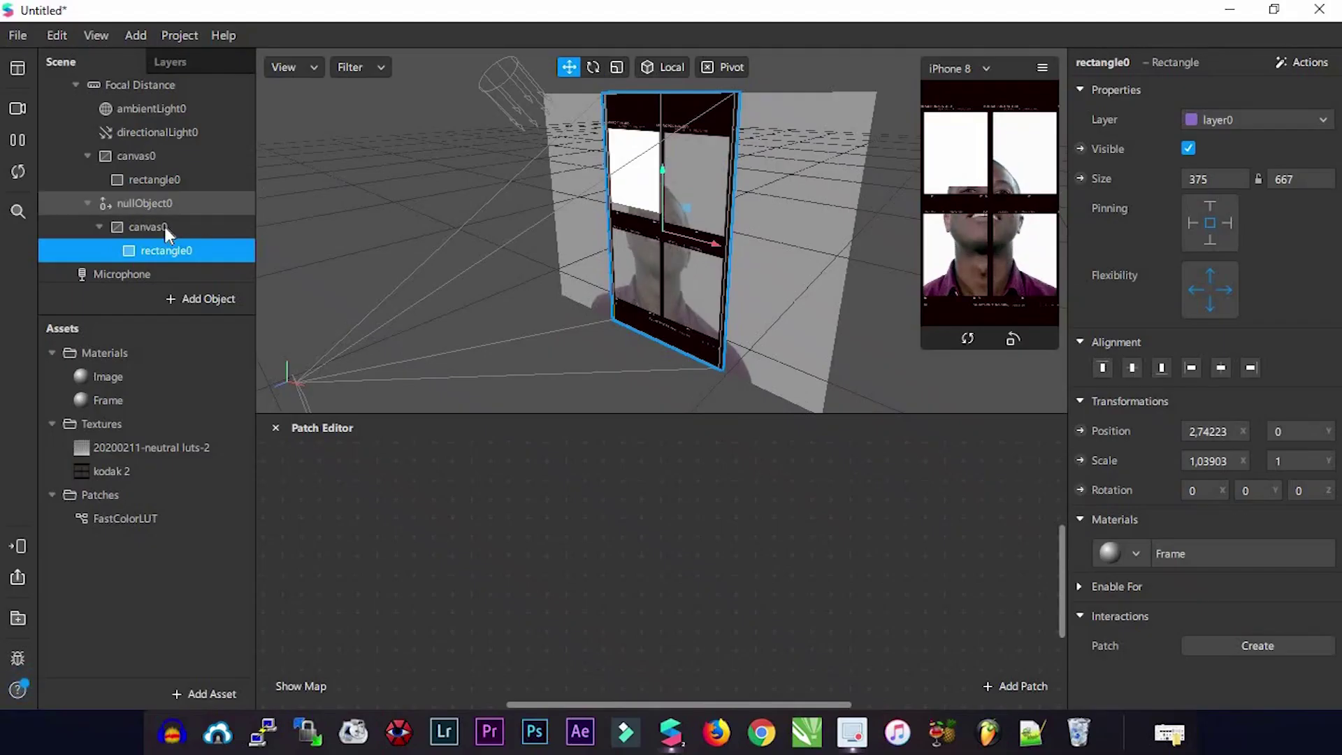
- Extract the camera's texture and arrange its patch with the FastColorLUT and 20200211-neutral luts-2 patches in the Patch Editor
click(169, 176)
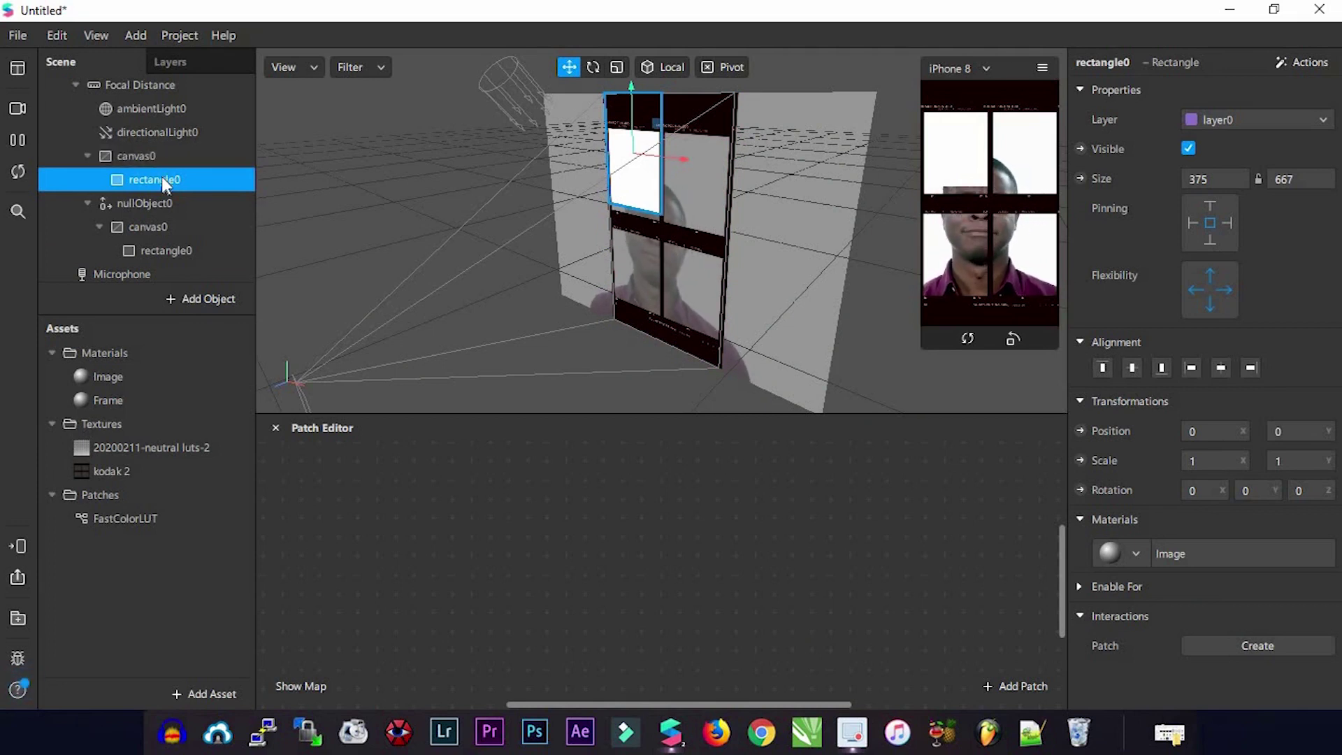
double_click(133, 383)
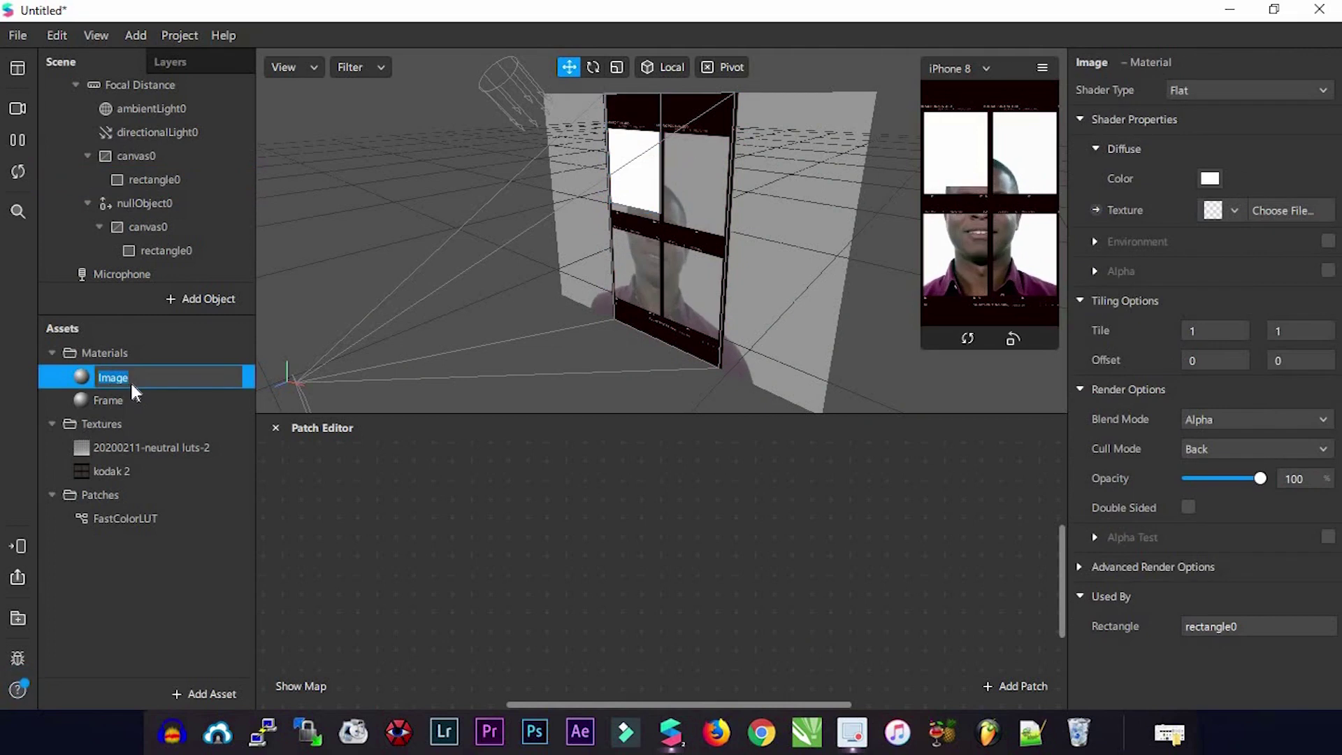
click(140, 180)
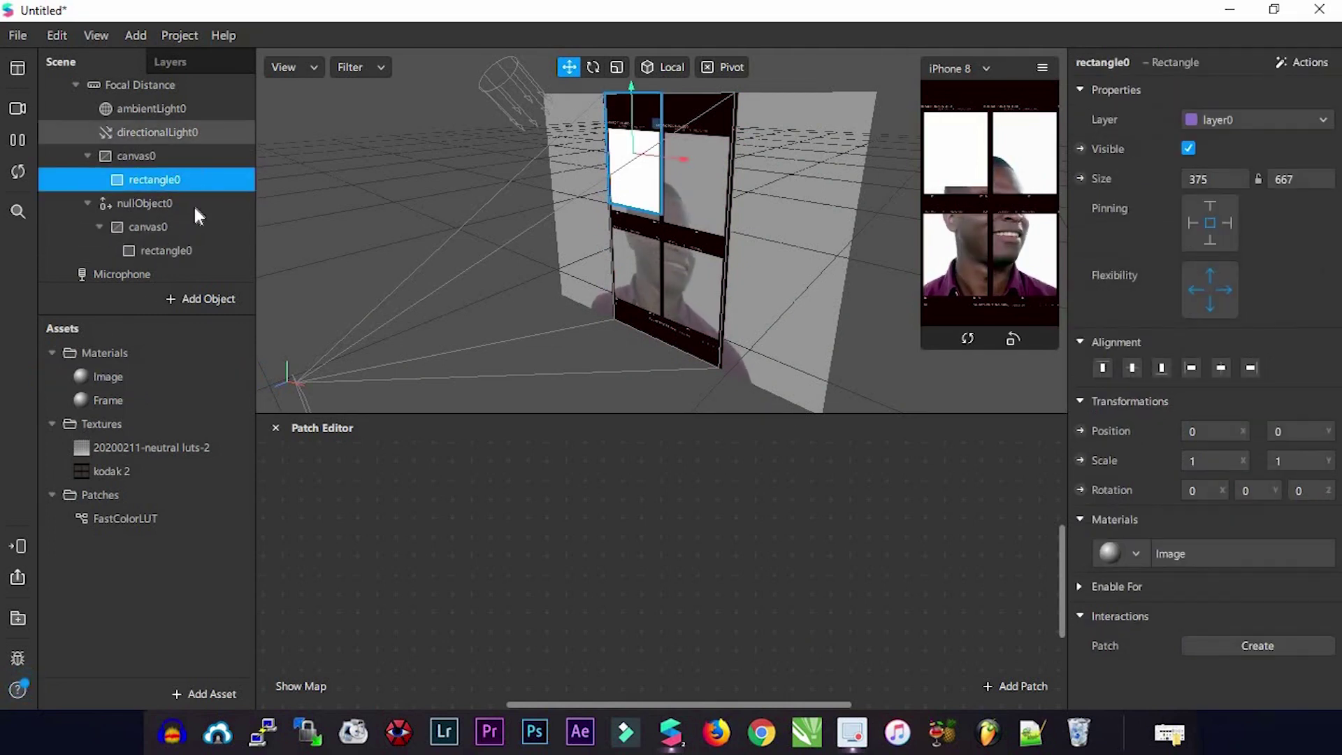
scroll(150, 106, up, 2)
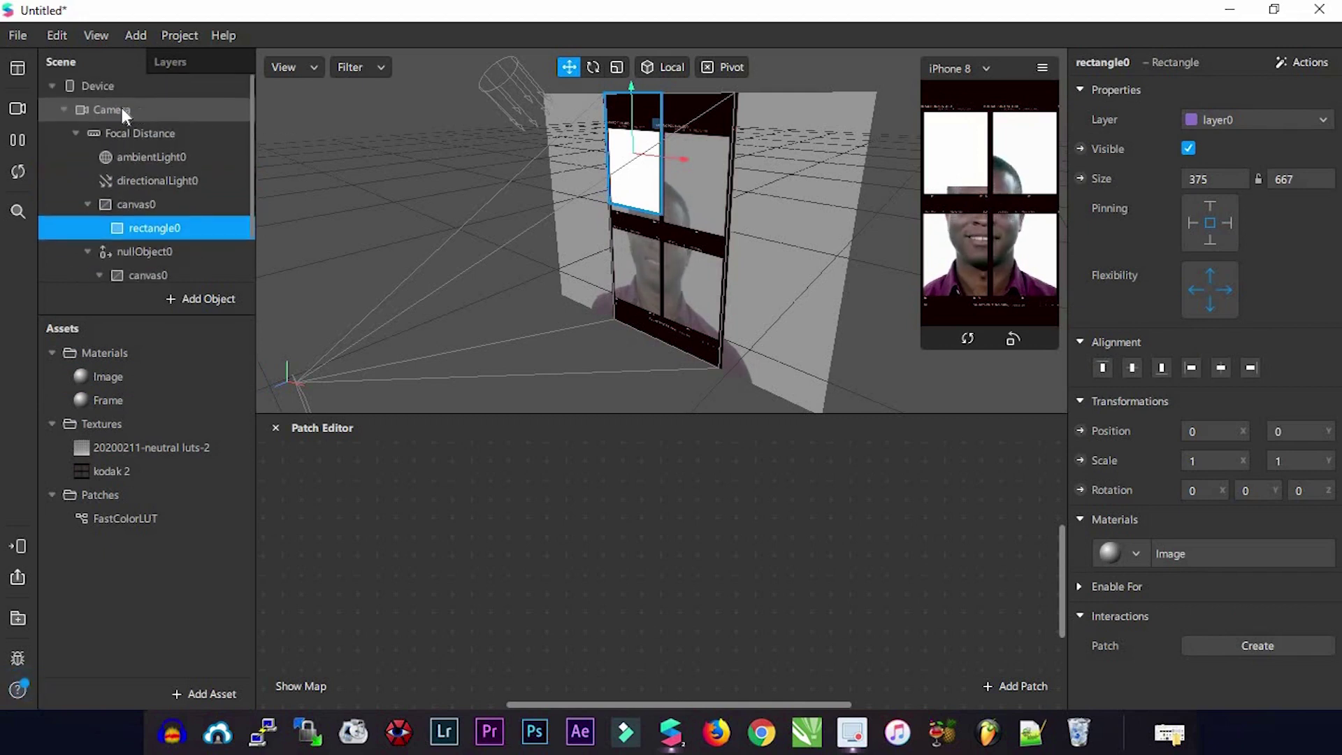
click(119, 109)
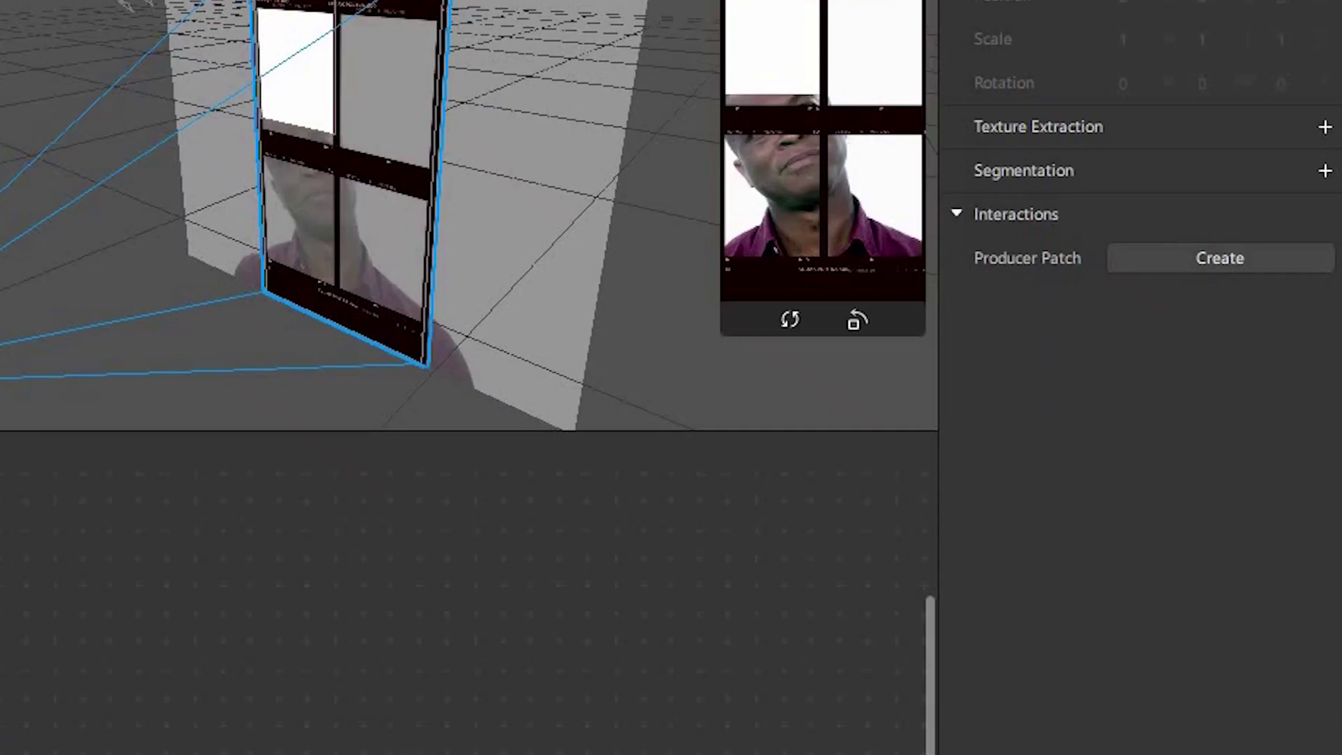
click(1327, 131)
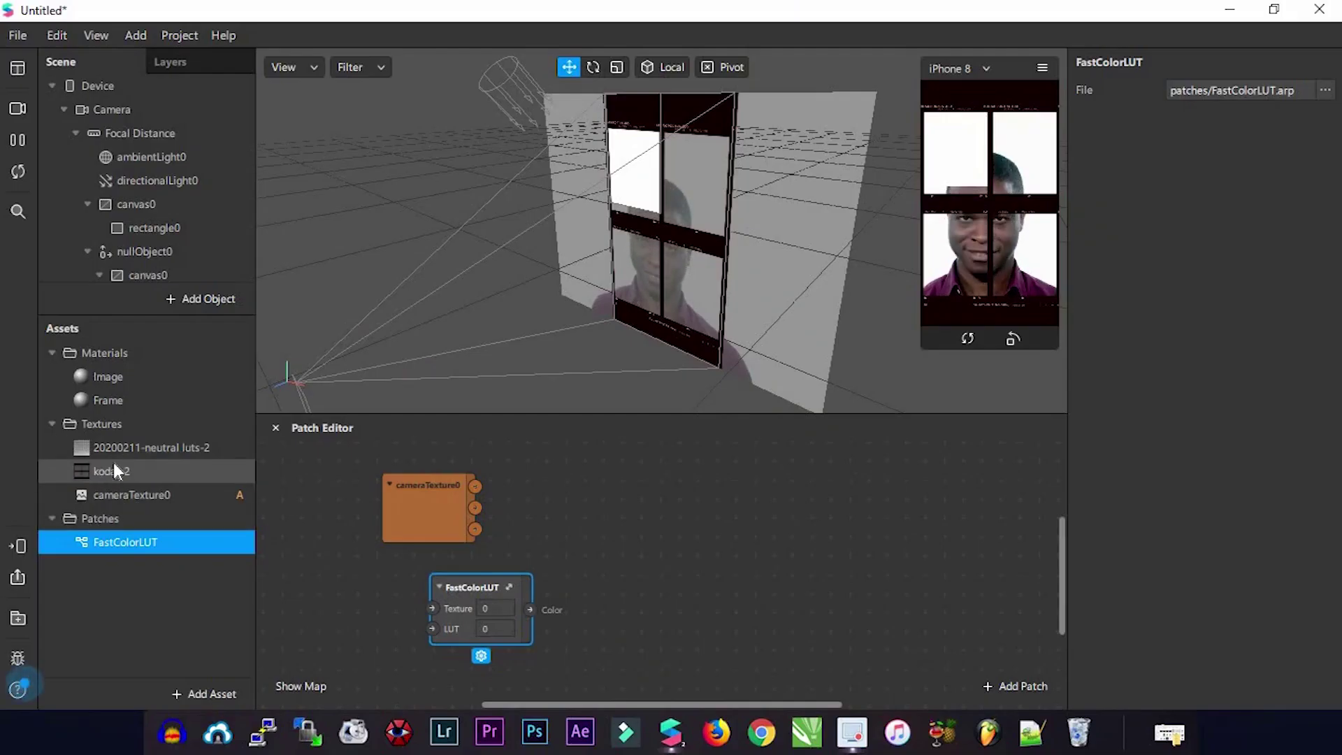
drag(119, 450, 562, 530)
drag(418, 486, 354, 471)
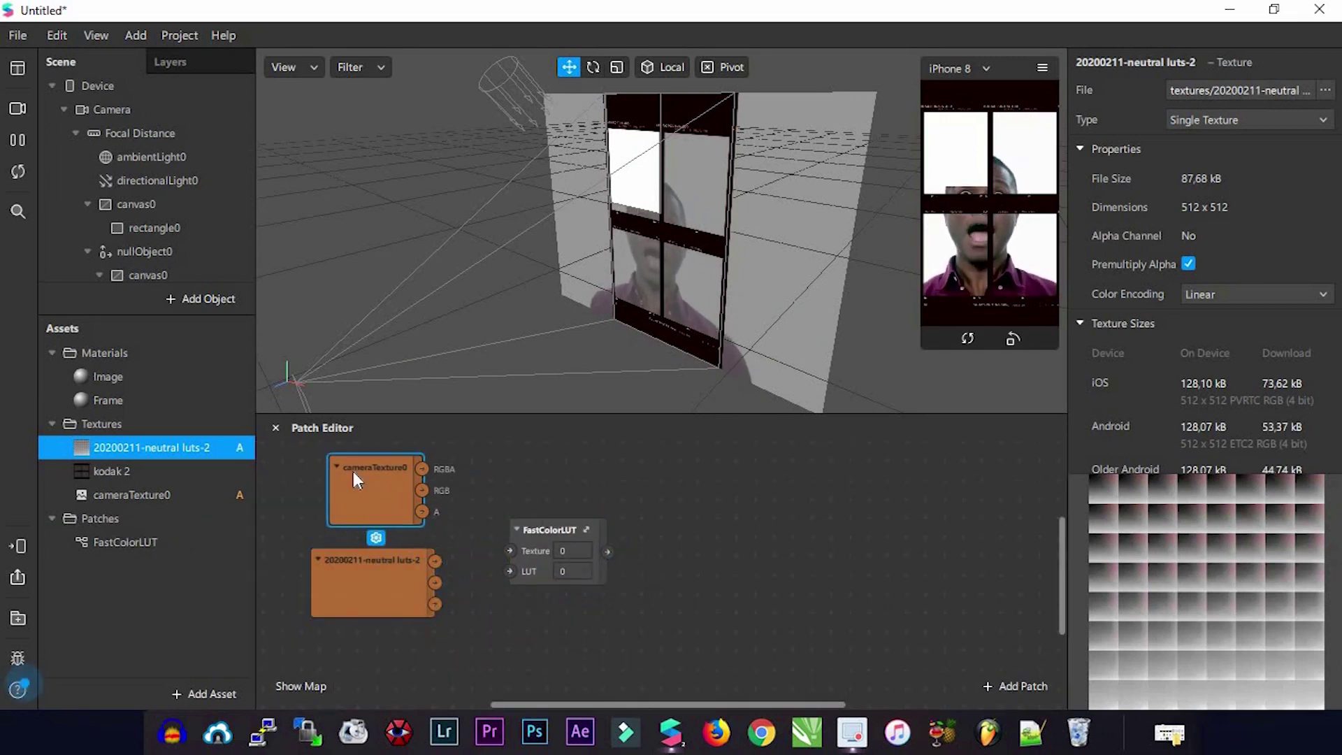
- Create a diffuse texture patch for the Image material and feed it the camera and neutral LUT textures through FastColorLUT
click(127, 377)
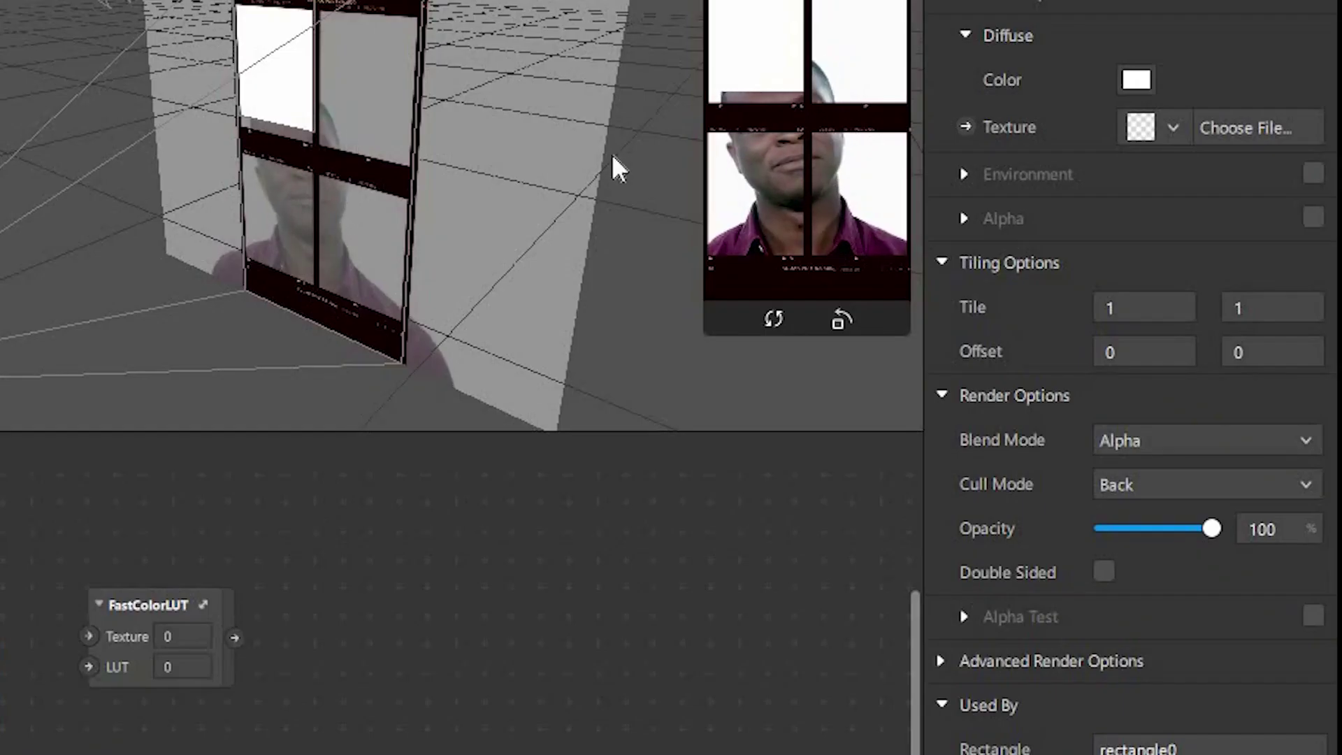
click(965, 128)
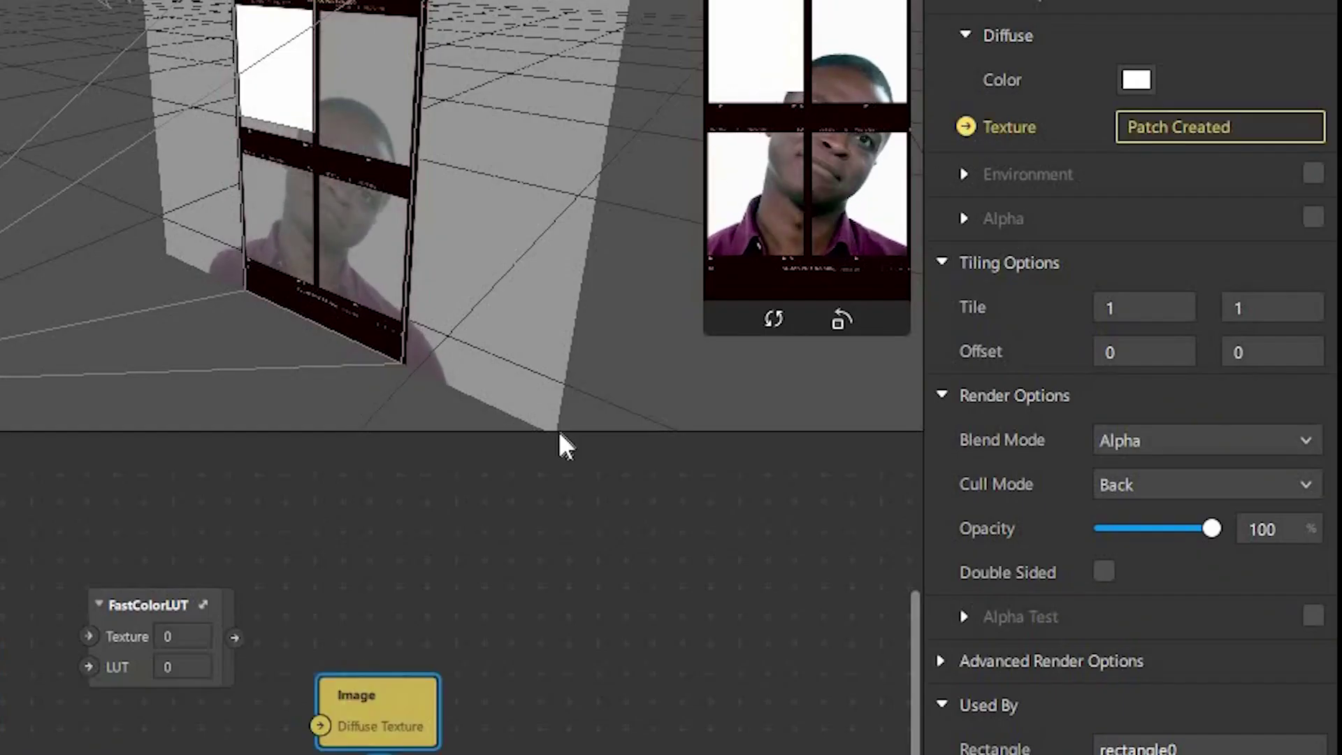
drag(413, 473, 510, 571)
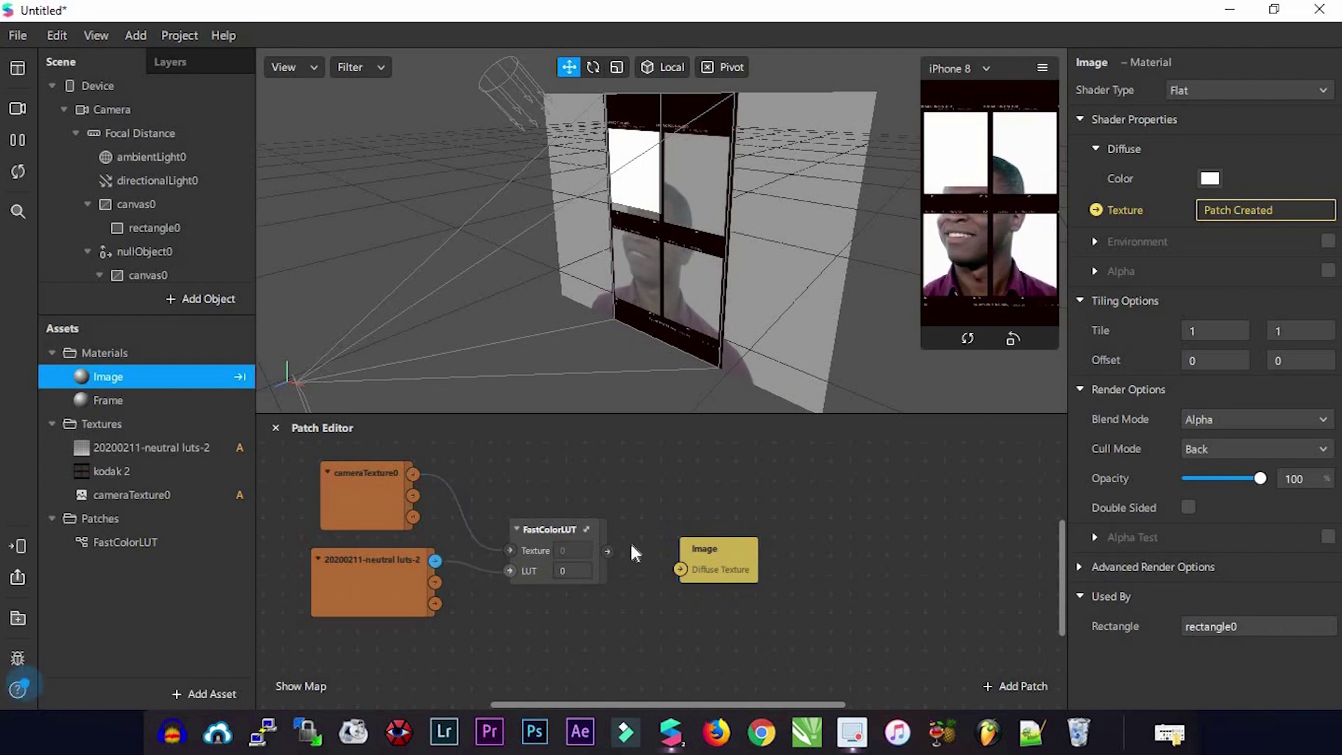
drag(607, 551, 681, 568)
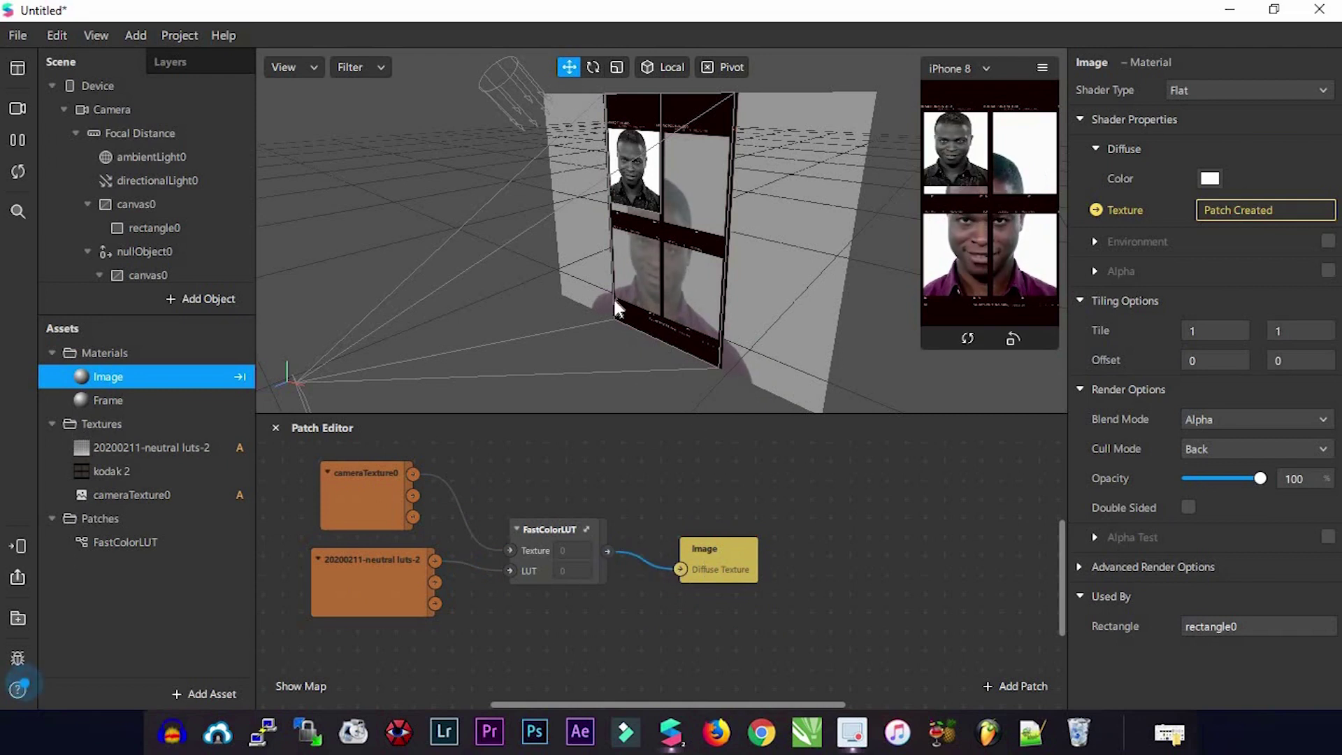
- Insert a second canvas and place it directly after the first canvas under Focal Distance
click(157, 227)
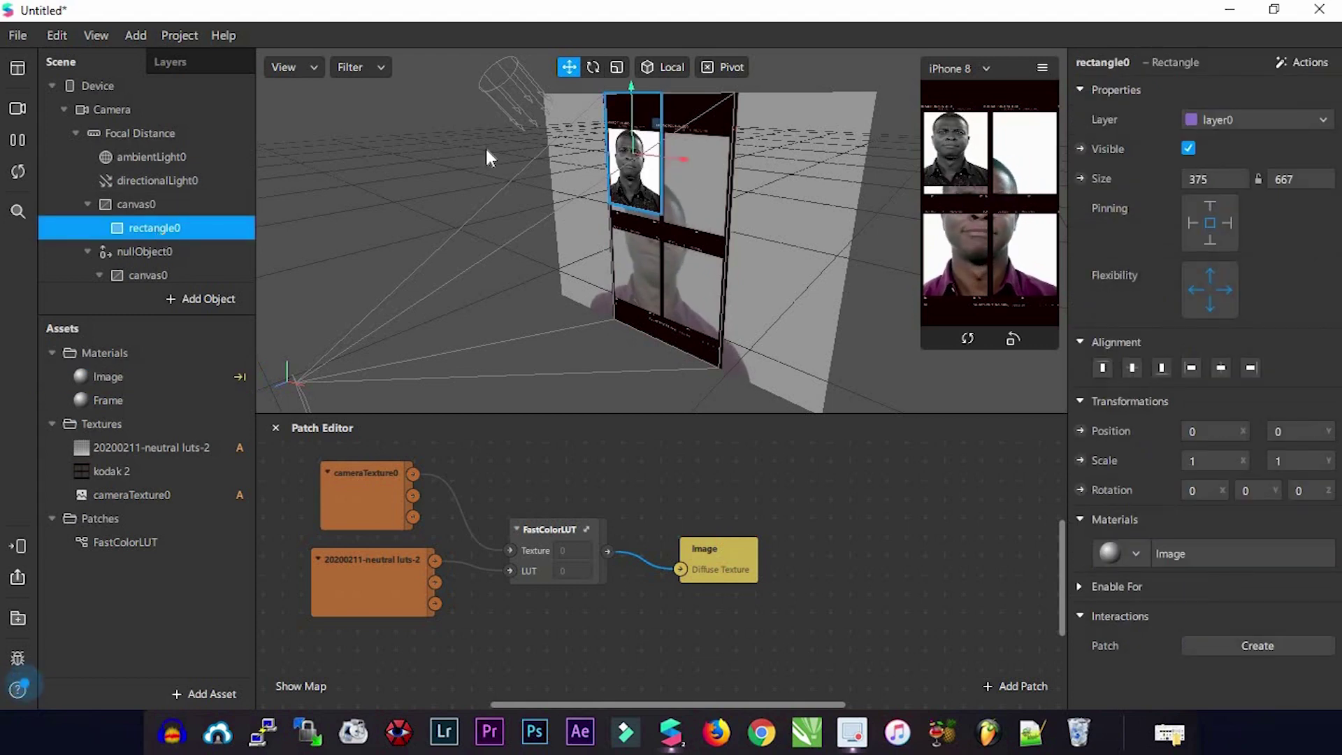
scroll(190, 287, down, 2)
click(193, 298)
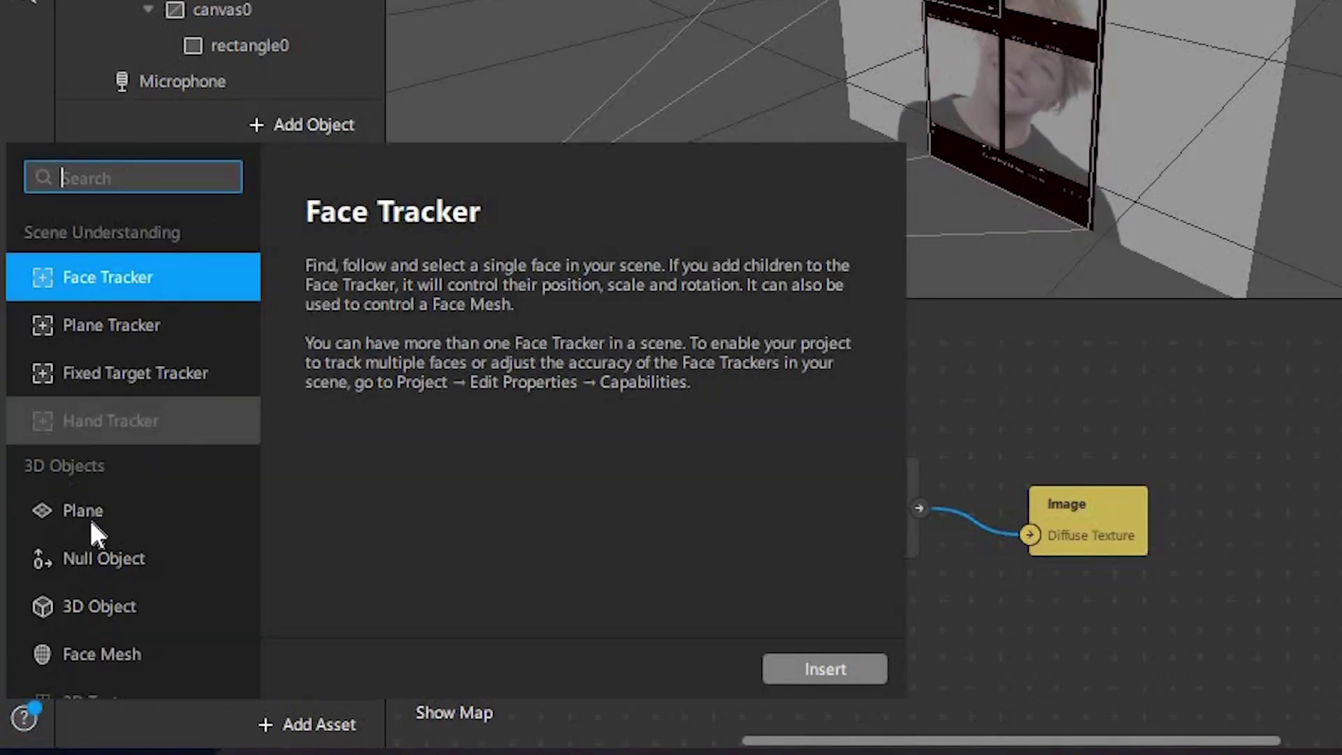
scroll(77, 559, down, 4)
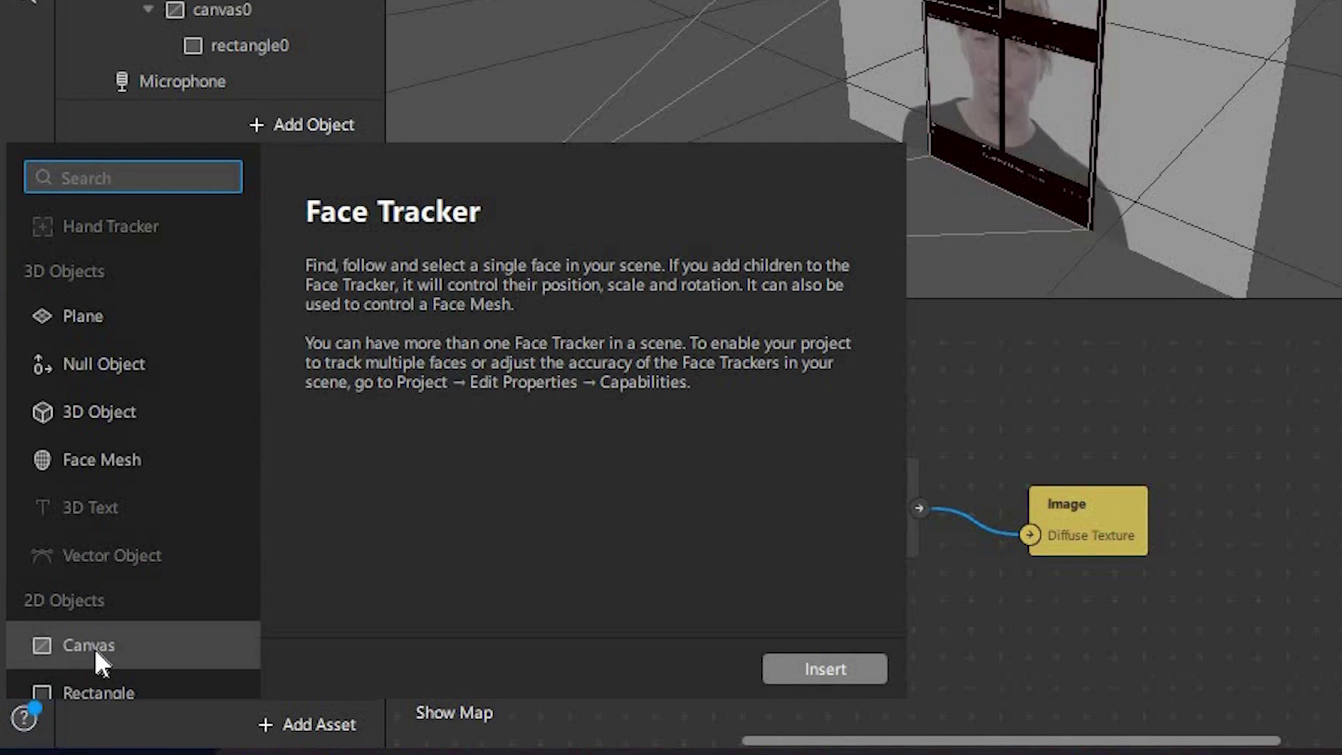
click(94, 648)
click(824, 669)
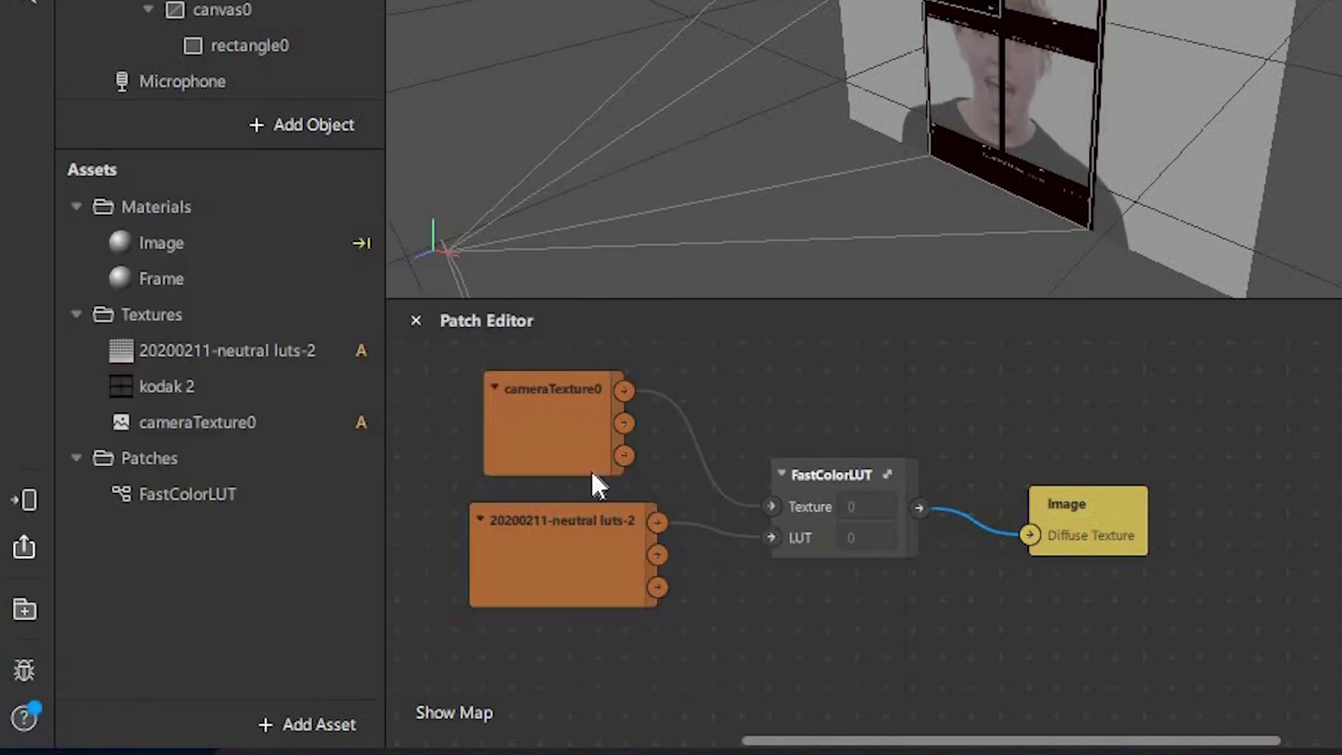
drag(230, 283, 211, 150)
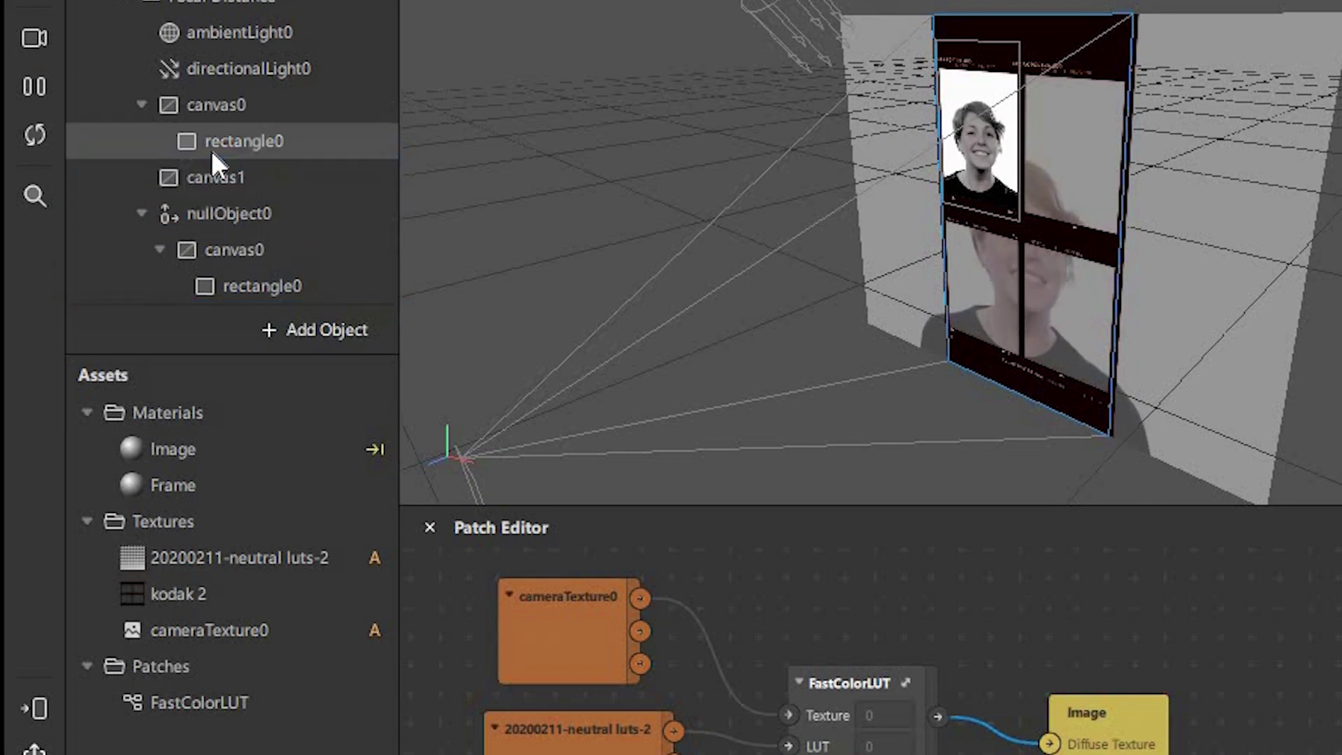
- Add a rectangle inside canvas1
right_click(255, 179)
mouse_move(301, 206)
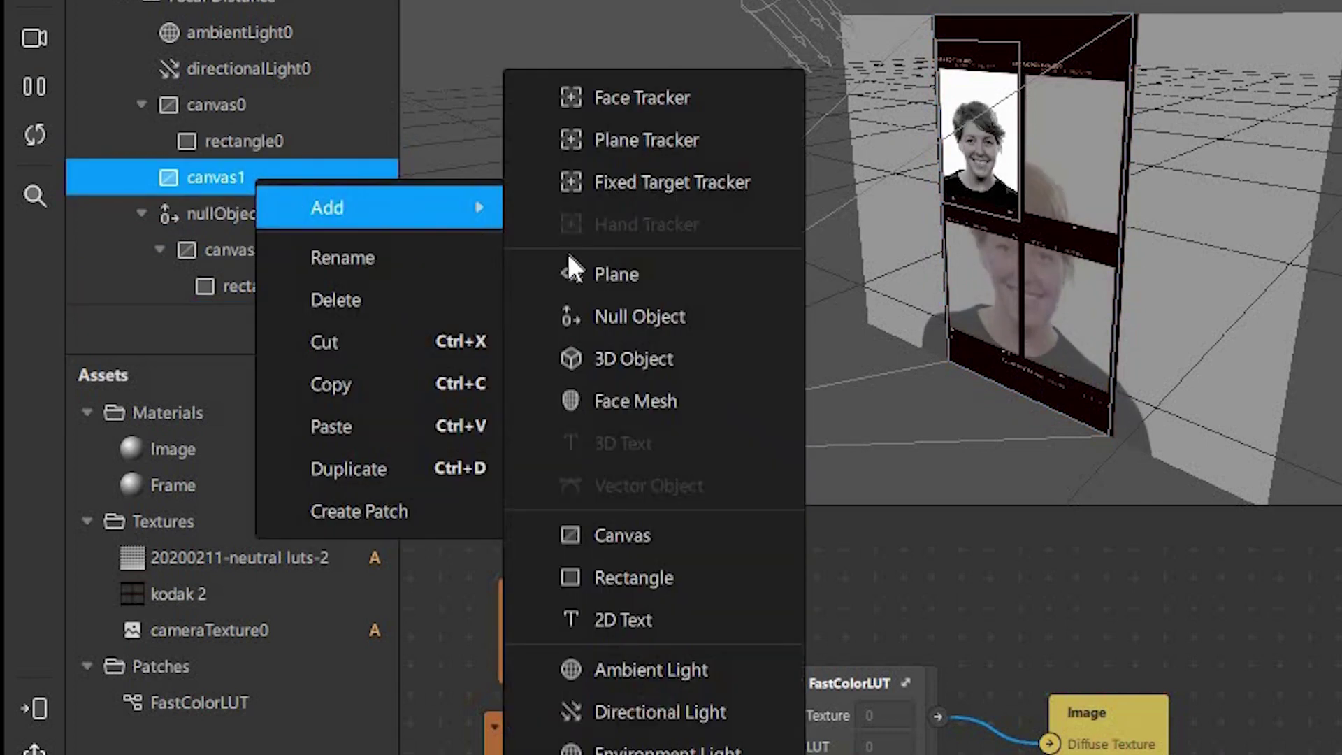
click(615, 573)
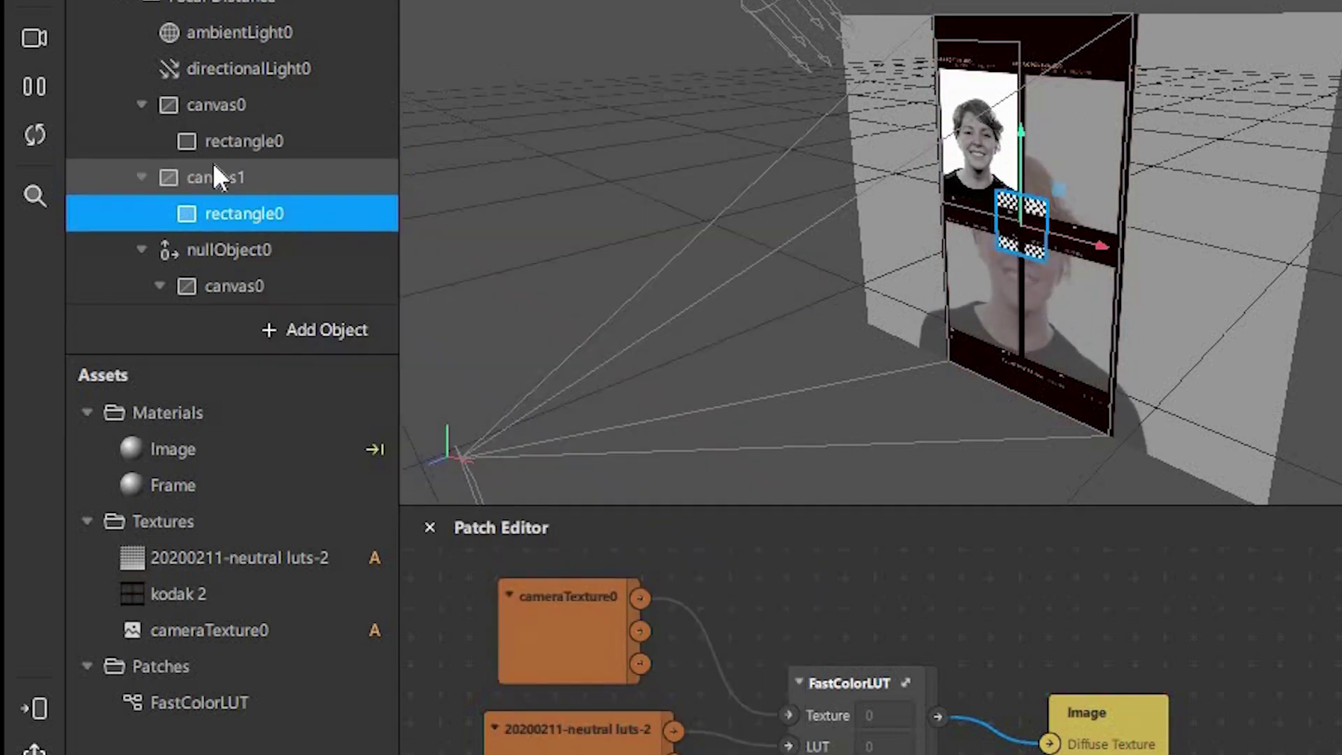
- Set canvas1's mode to World space
click(213, 174)
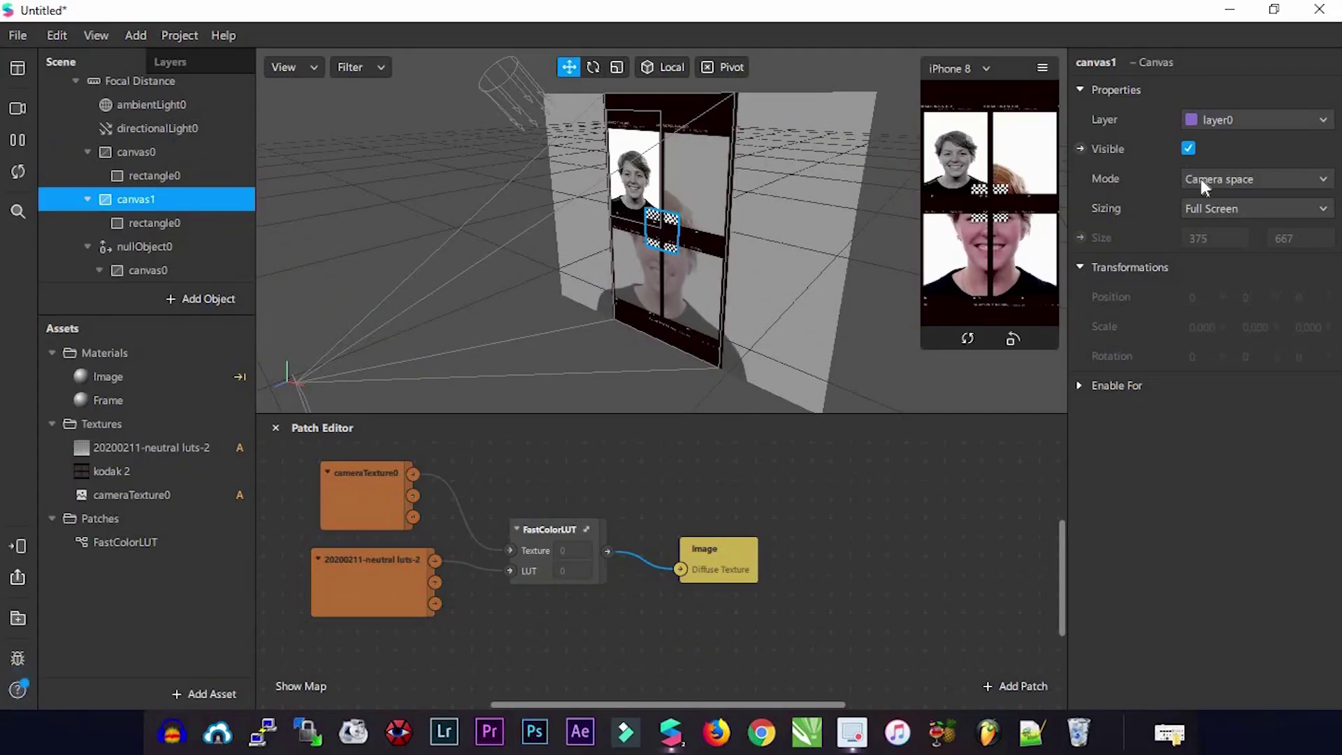
click(1200, 179)
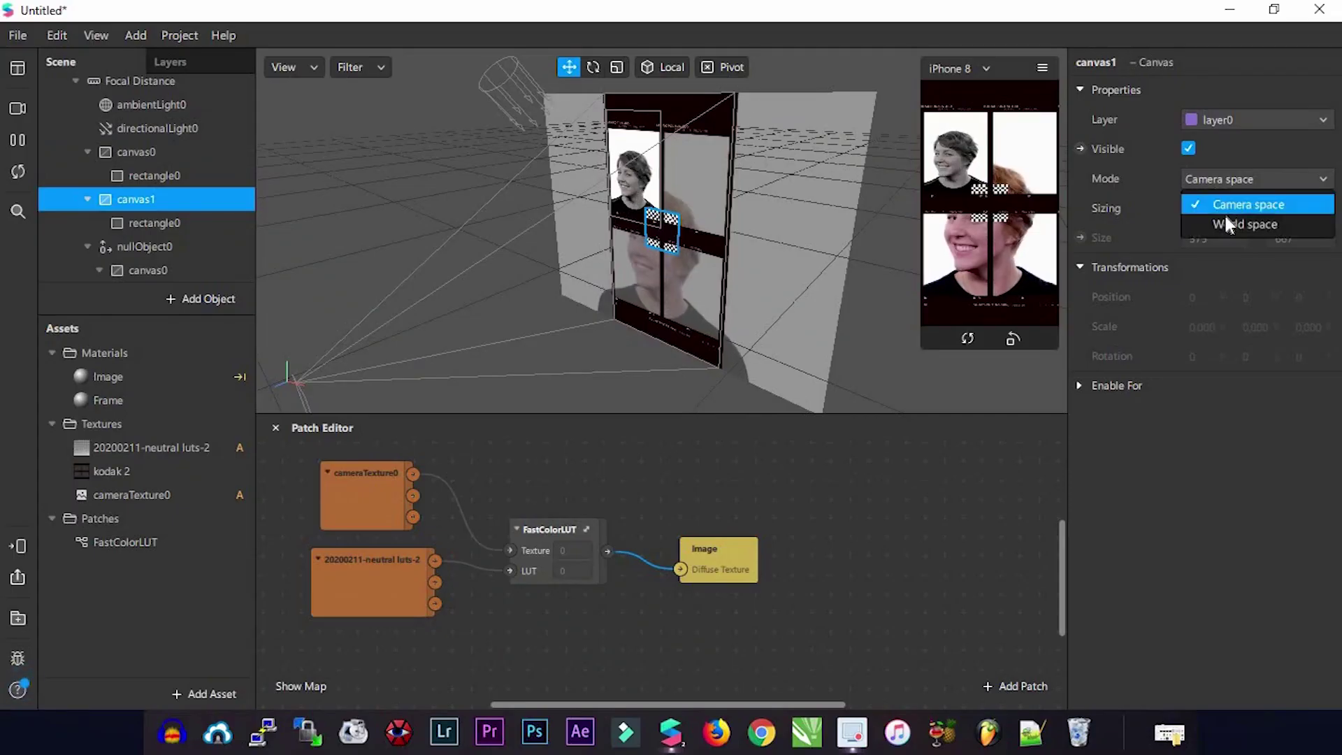
click(1226, 221)
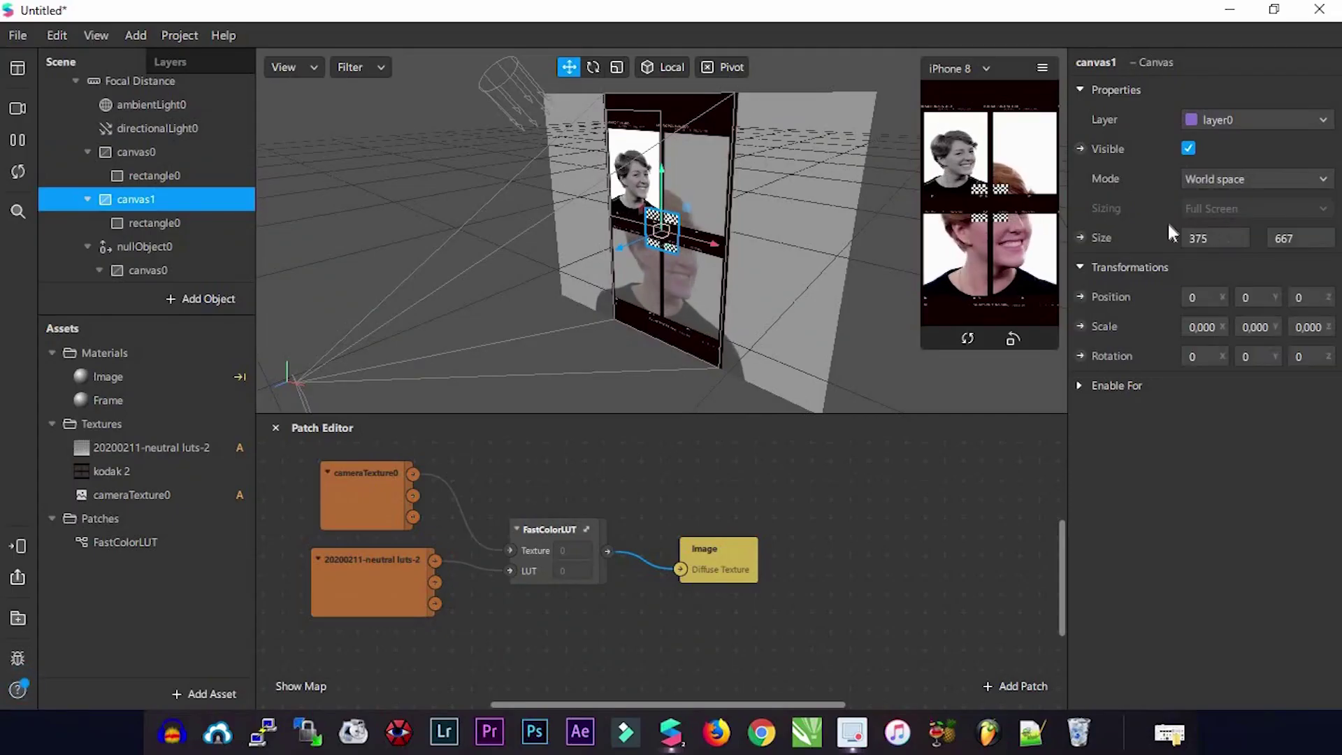
- Scale canvas1 down and move it over the frame's upper-right opening, to about X 0.069 and Y 0.109
click(615, 68)
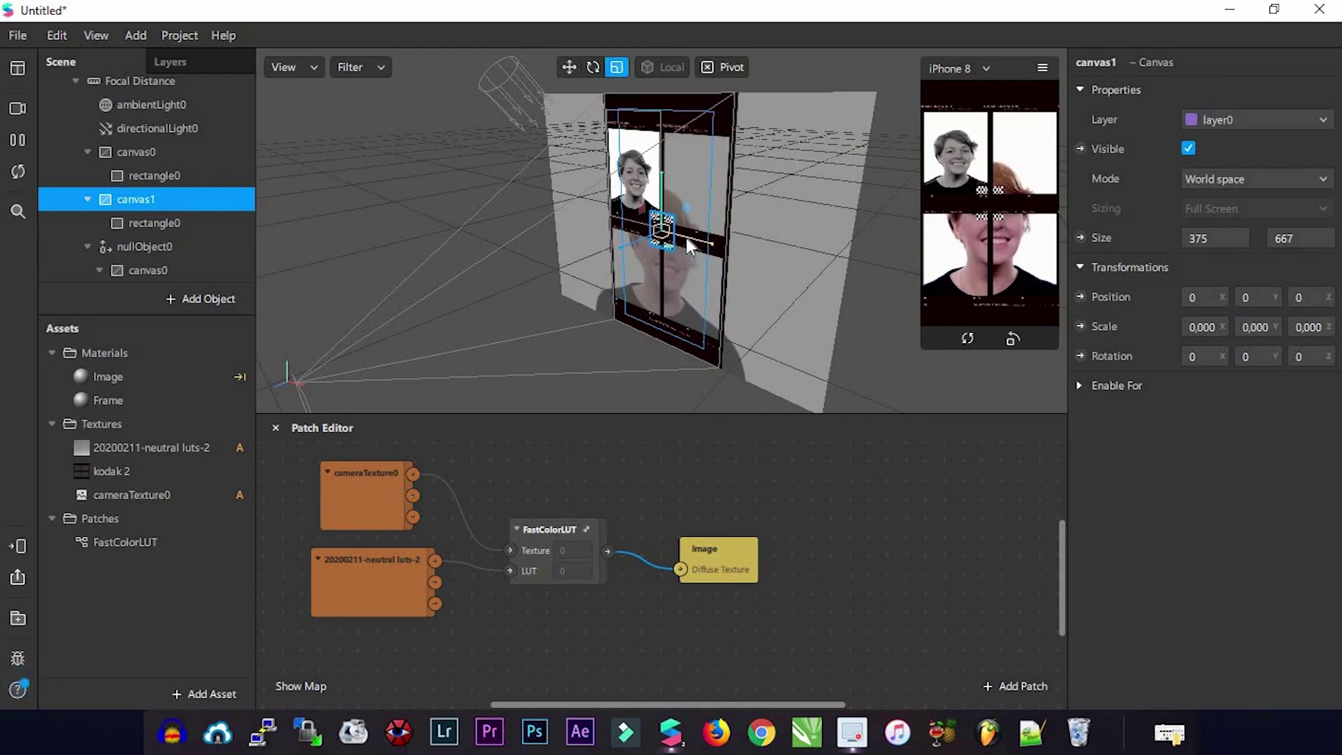
drag(678, 241, 709, 248)
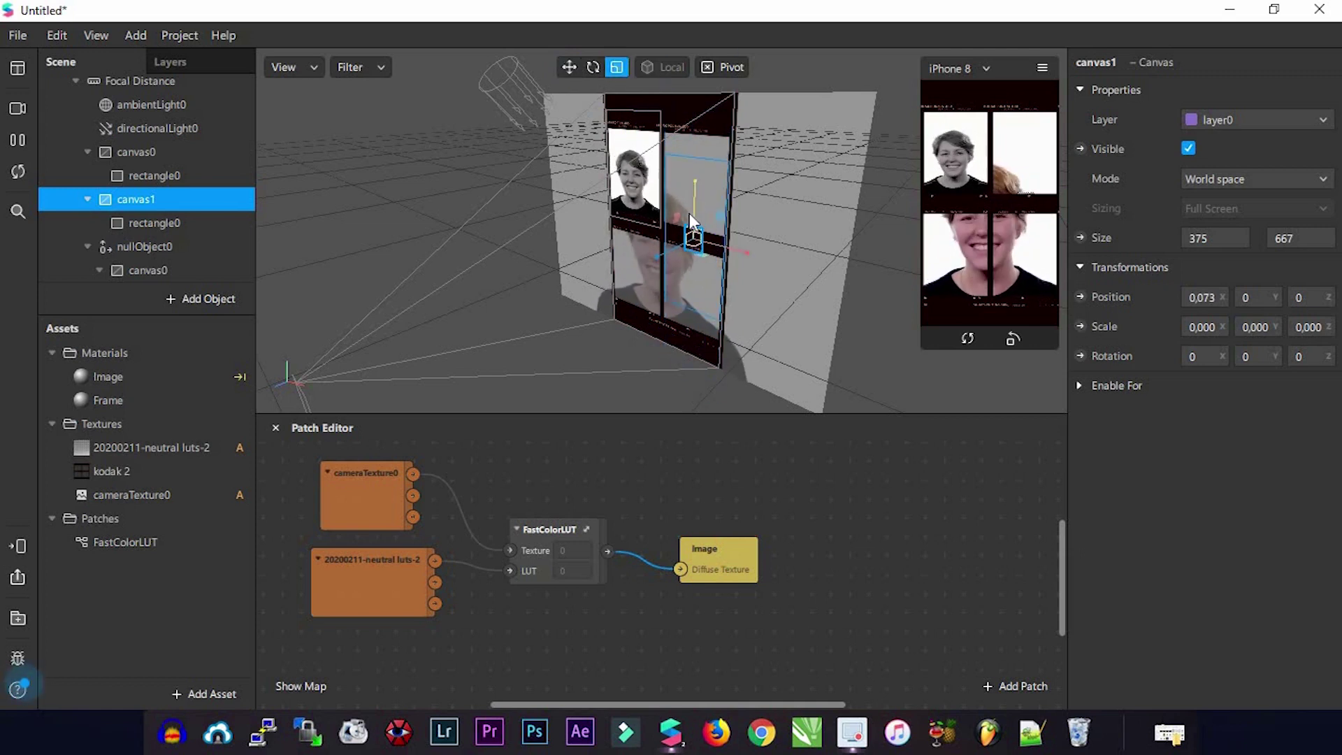
click(567, 67)
drag(719, 242, 718, 242)
drag(696, 174, 702, 118)
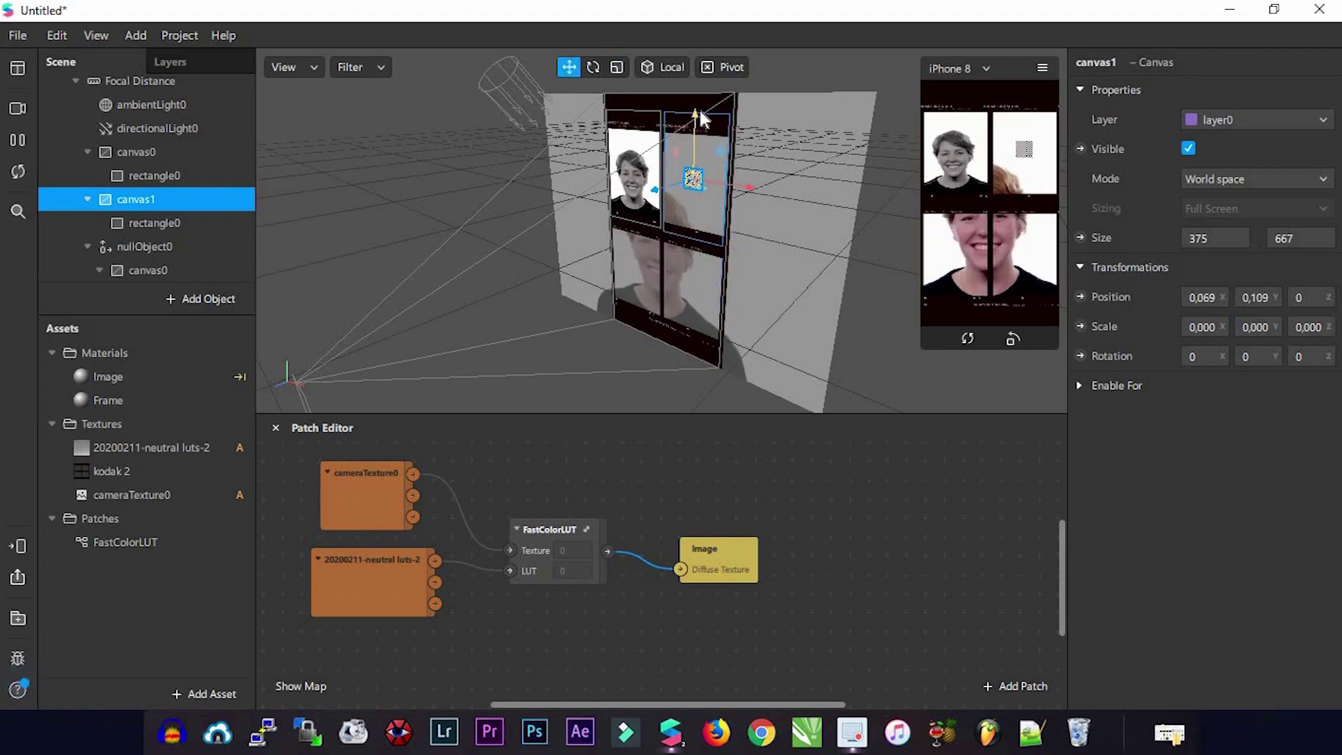
- Make canvas1's rectangle fill the canvas's full width and height, and widen it to an X scale of about 1.042
scroll(677, 218, up, 3)
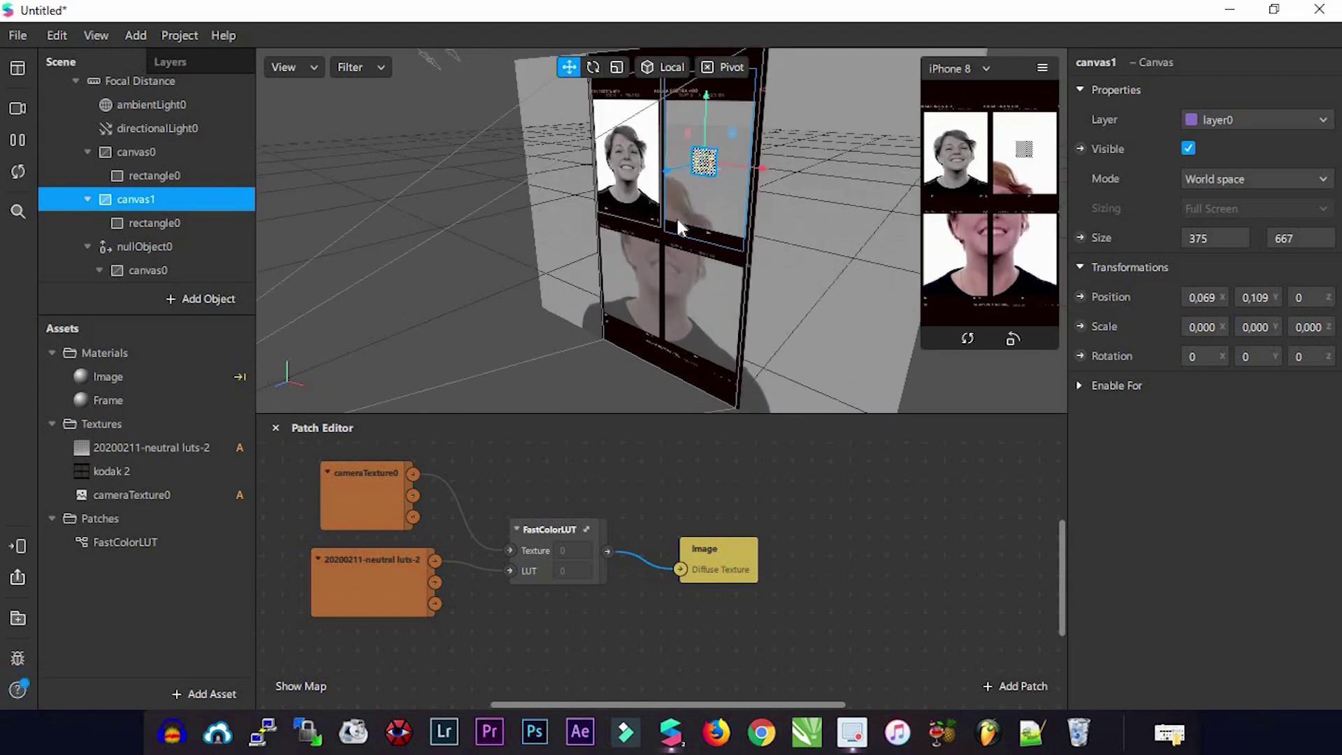
key(r)
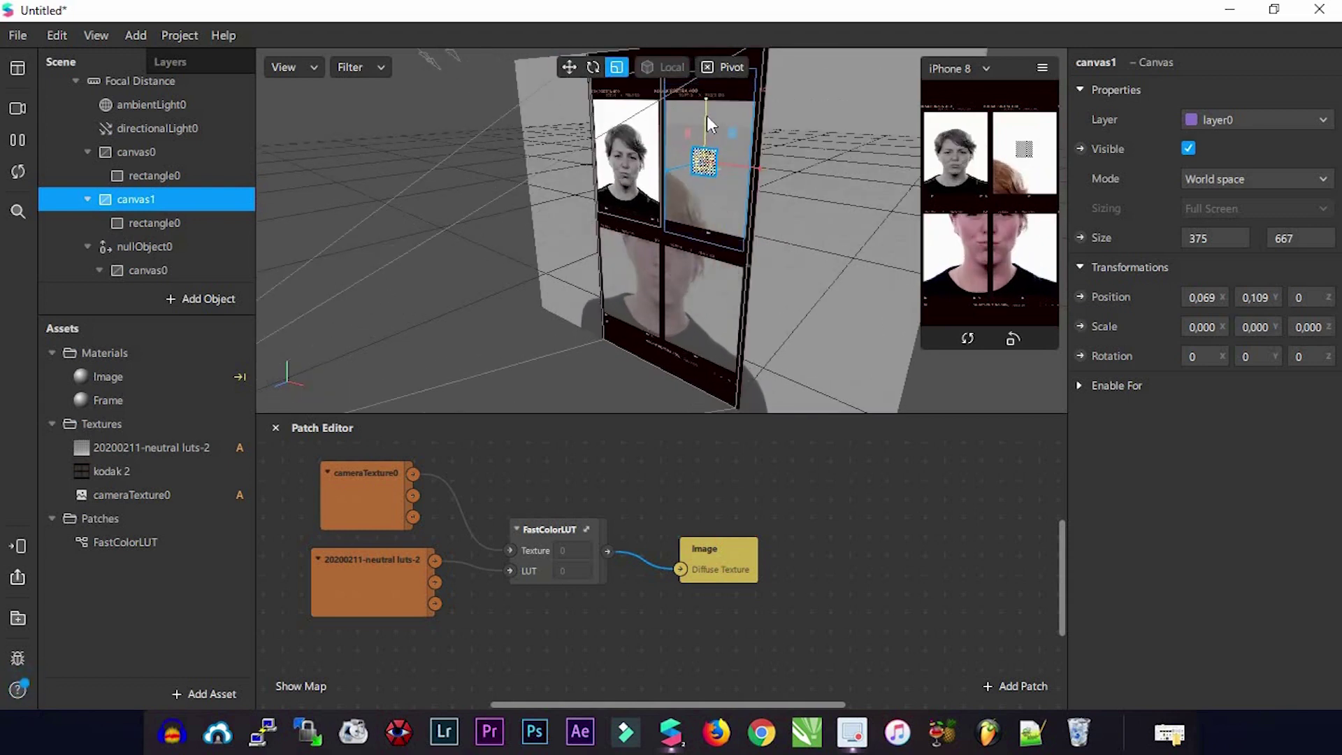
right_drag(706, 115, 605, 185)
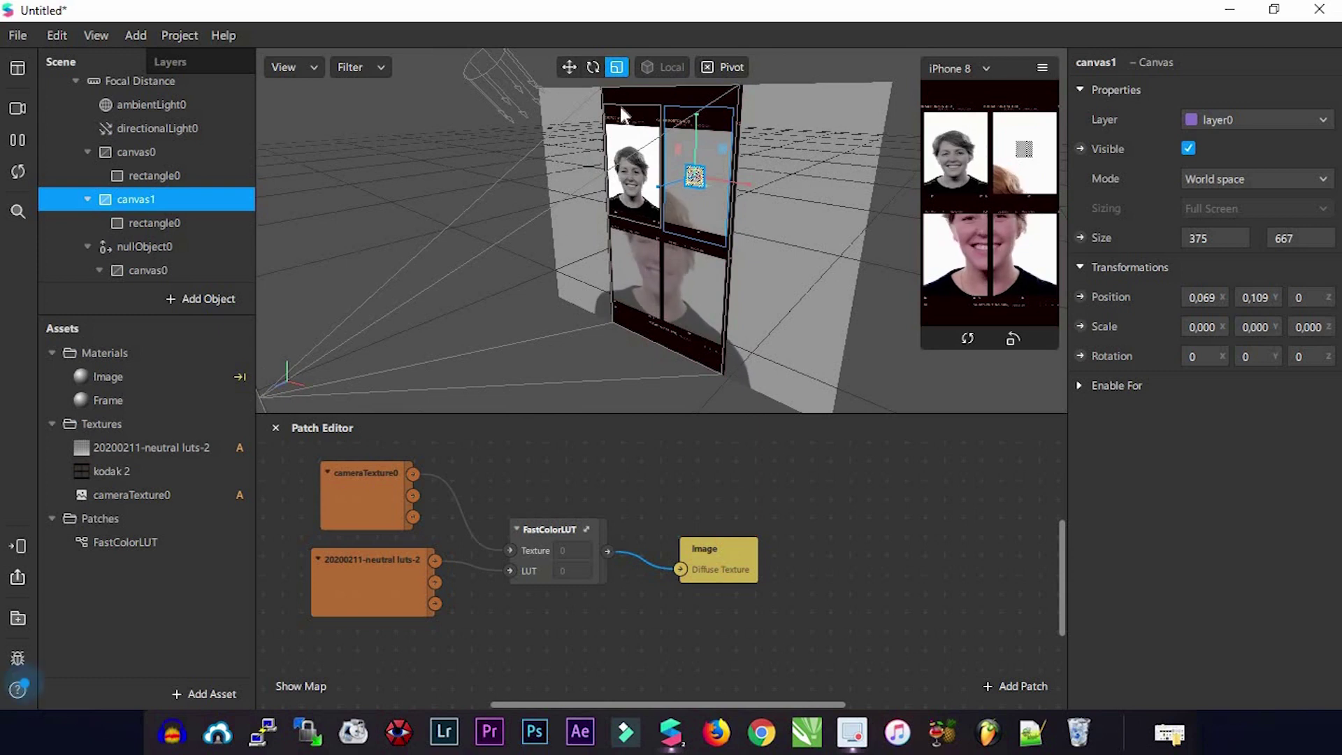
click(147, 222)
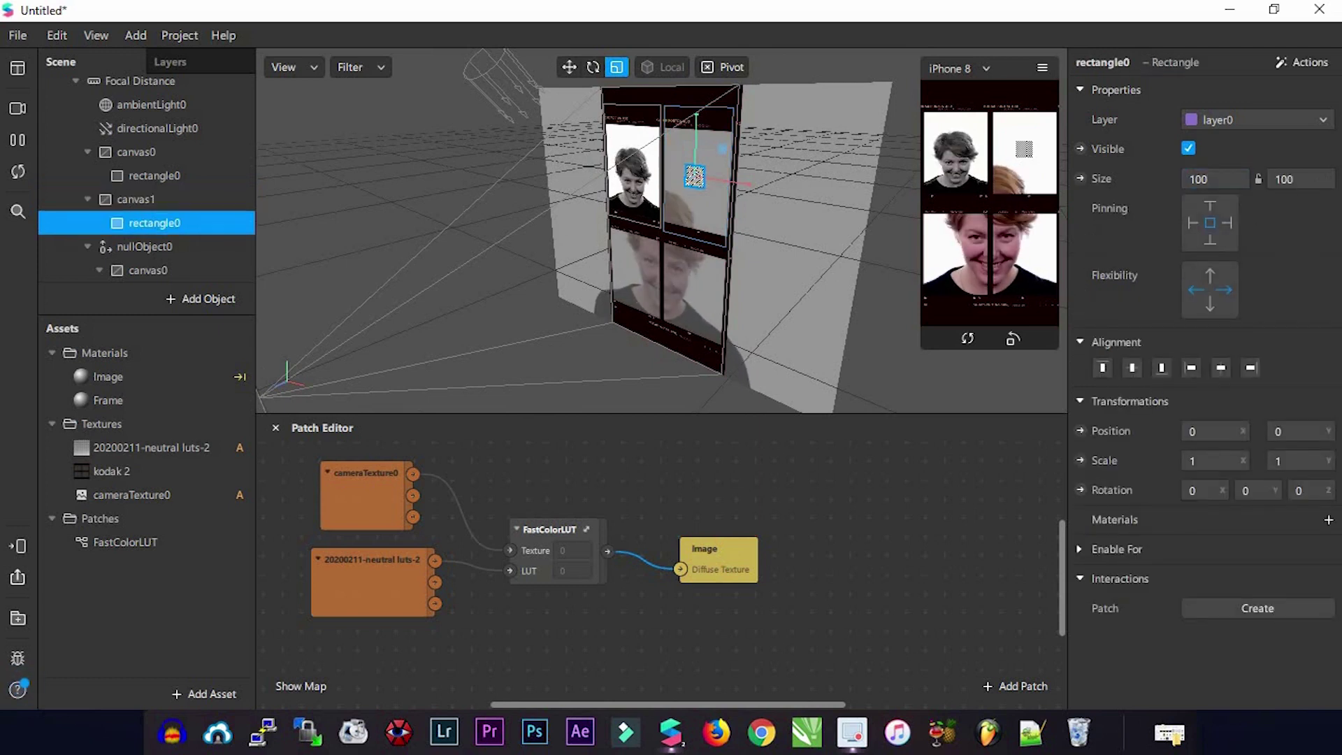
click(1217, 207)
click(1293, 208)
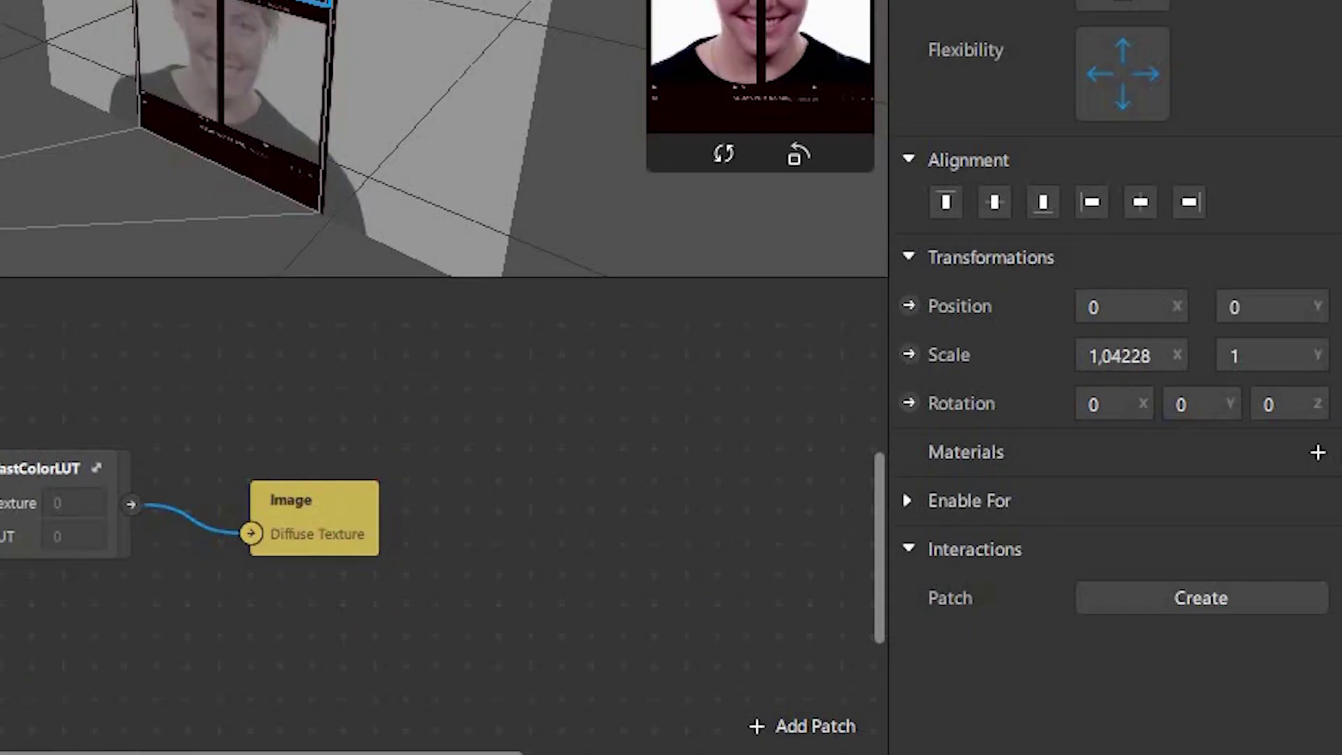
- Assign the existing Image material to the rectangle in canvas1
click(1317, 453)
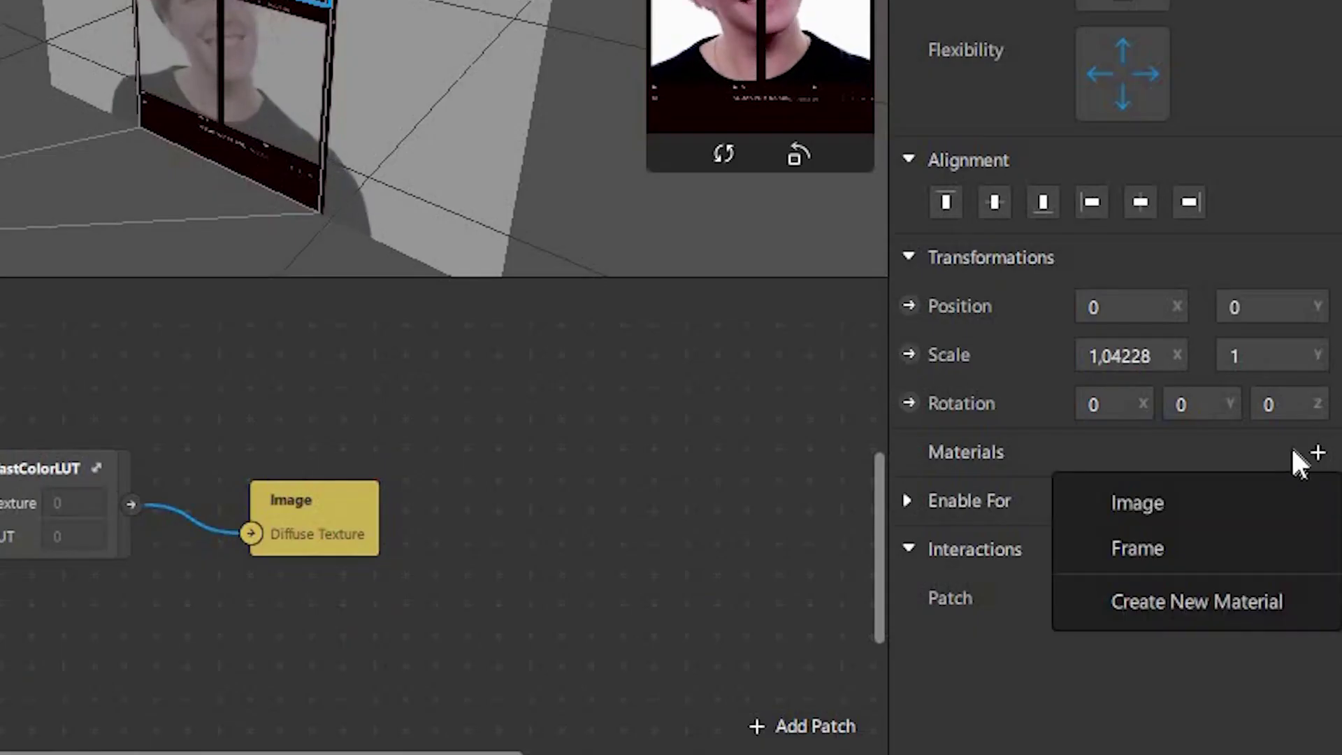
click(1143, 506)
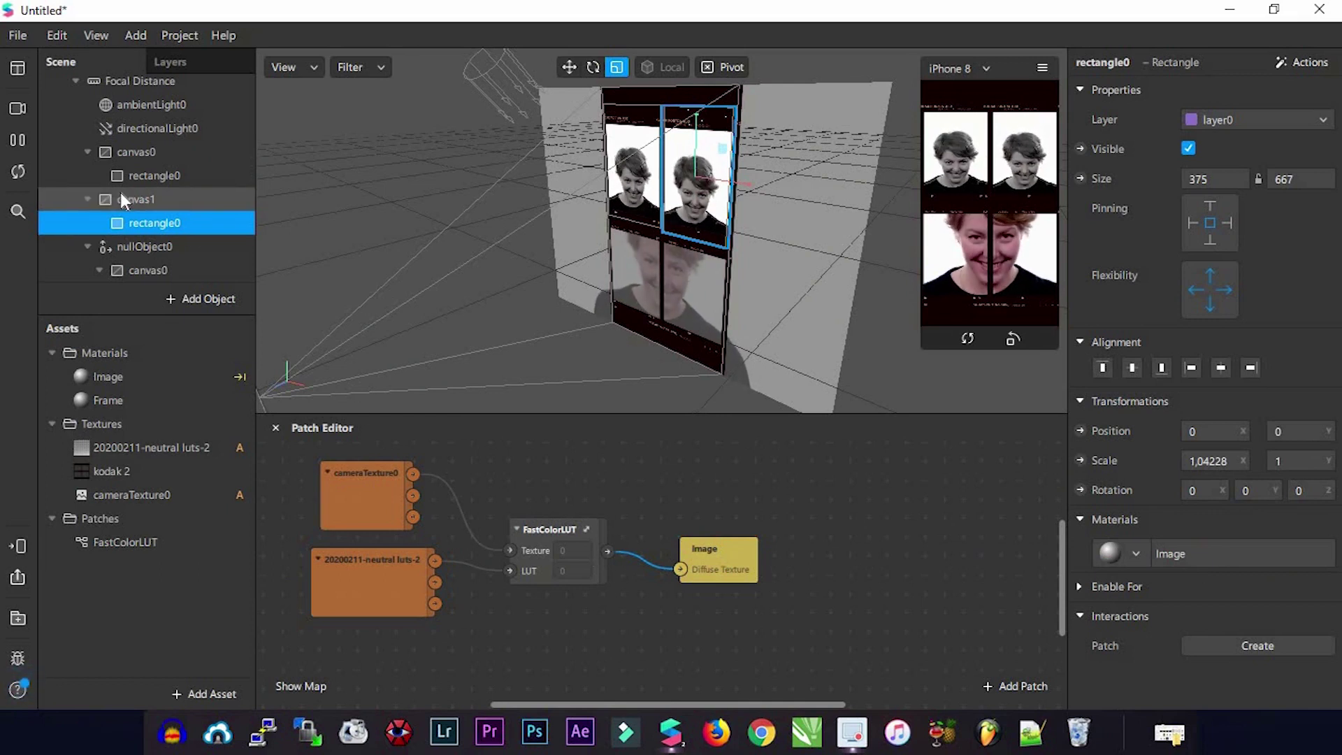
click(180, 190)
click(180, 221)
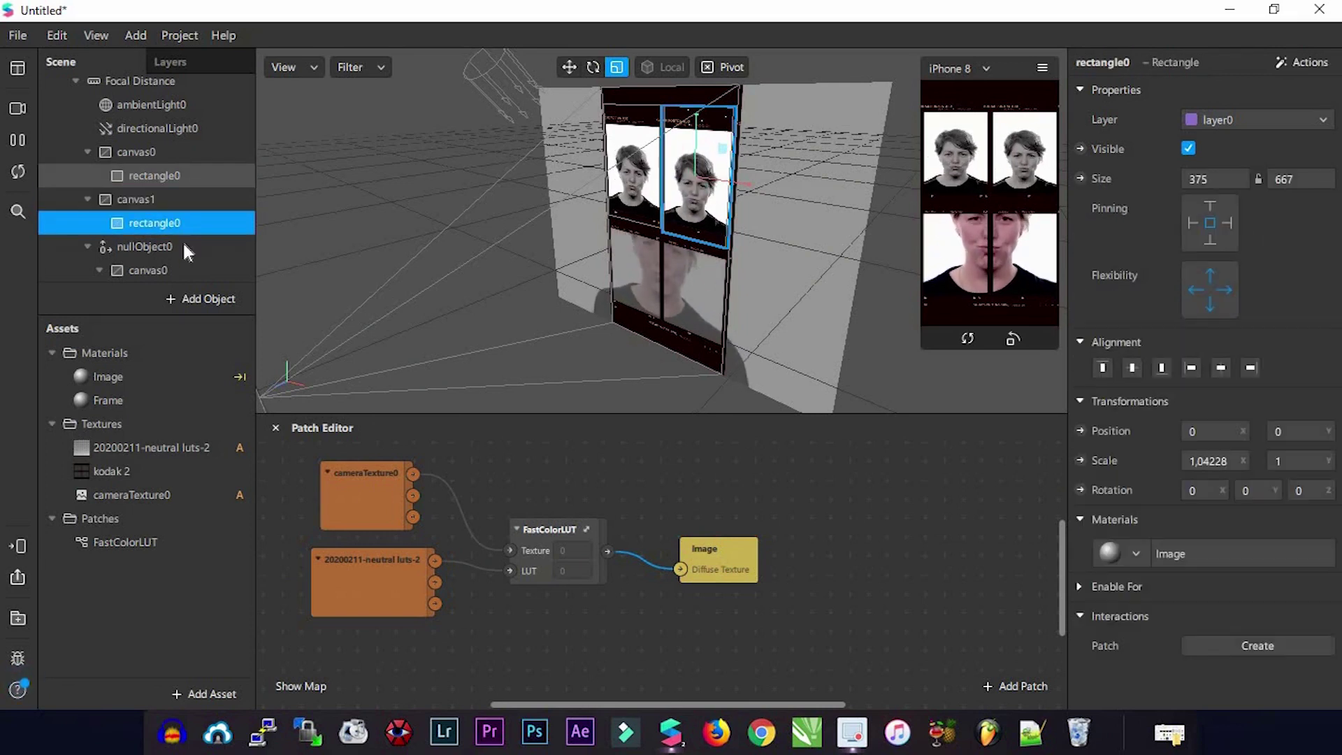
- Insert a third canvas under Focal Distance
click(186, 296)
scroll(57, 582, down, 2)
click(84, 481)
click(545, 657)
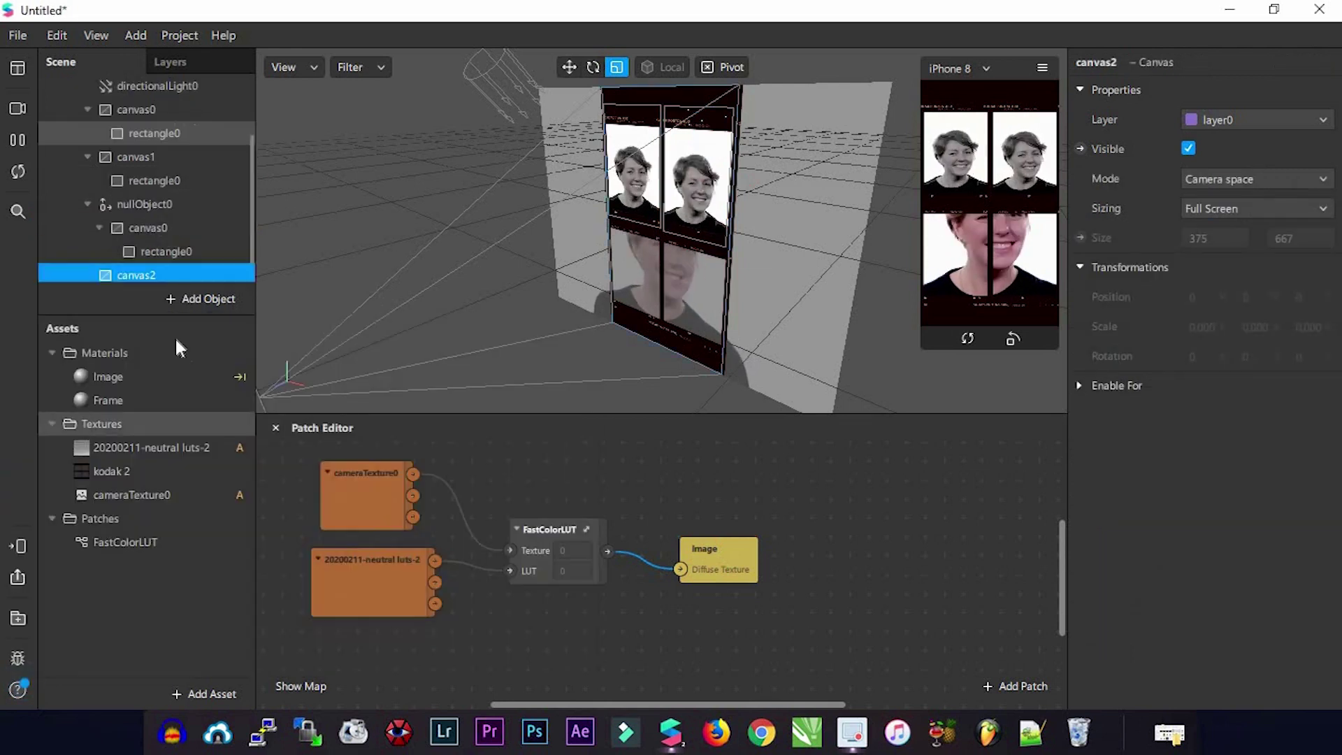
click(194, 297)
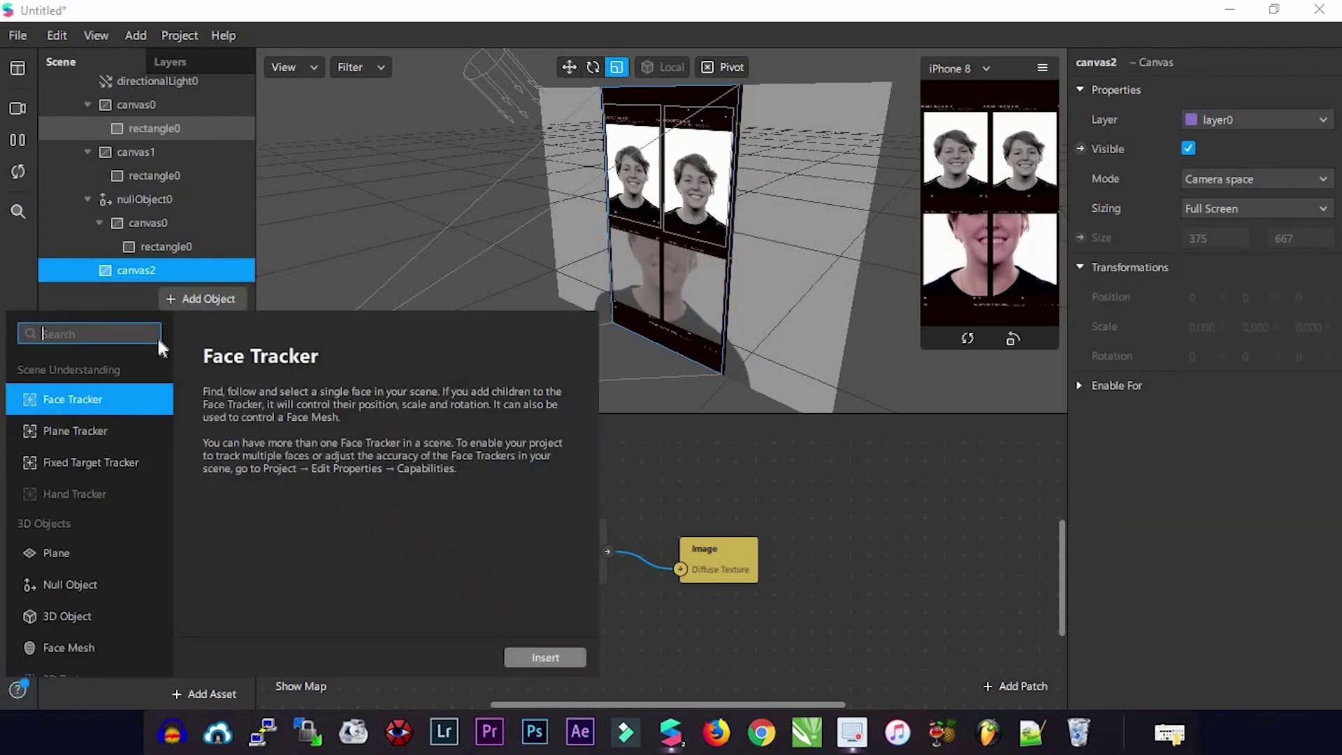
scroll(58, 631, down, 2)
click(58, 640)
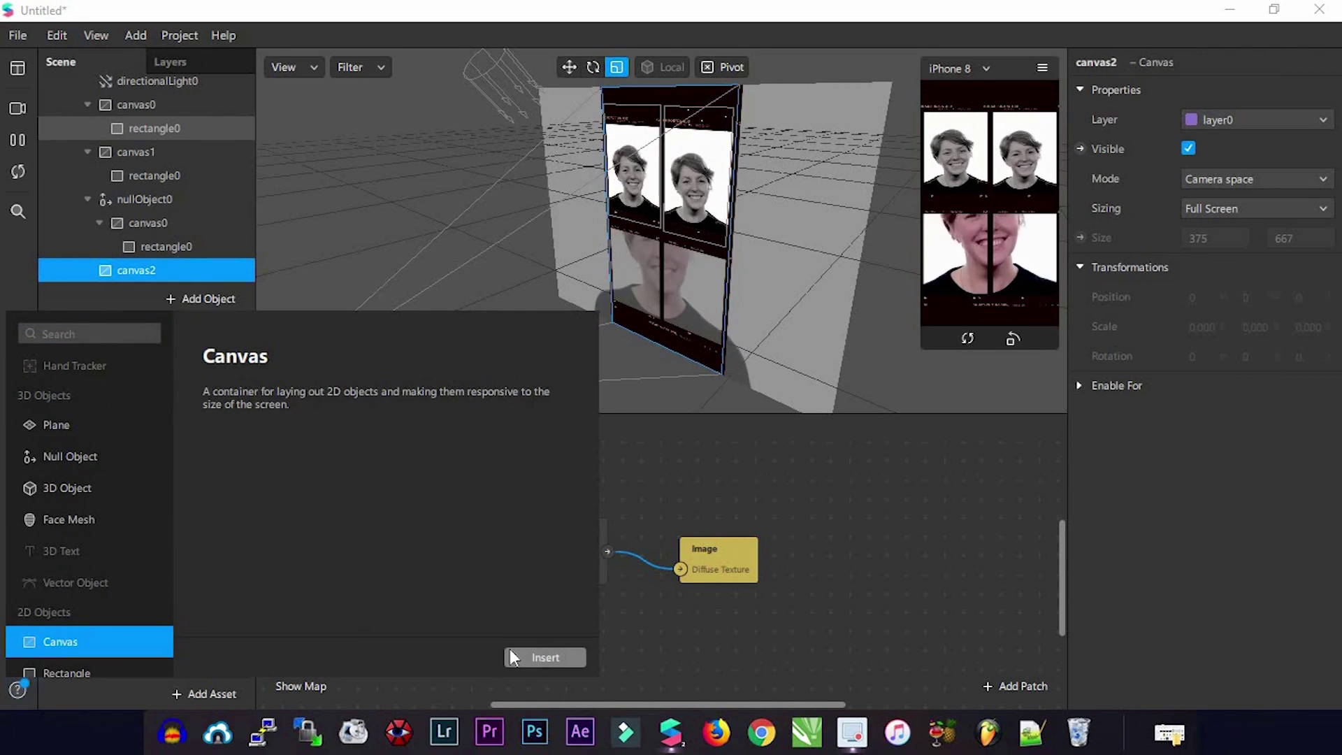
click(545, 657)
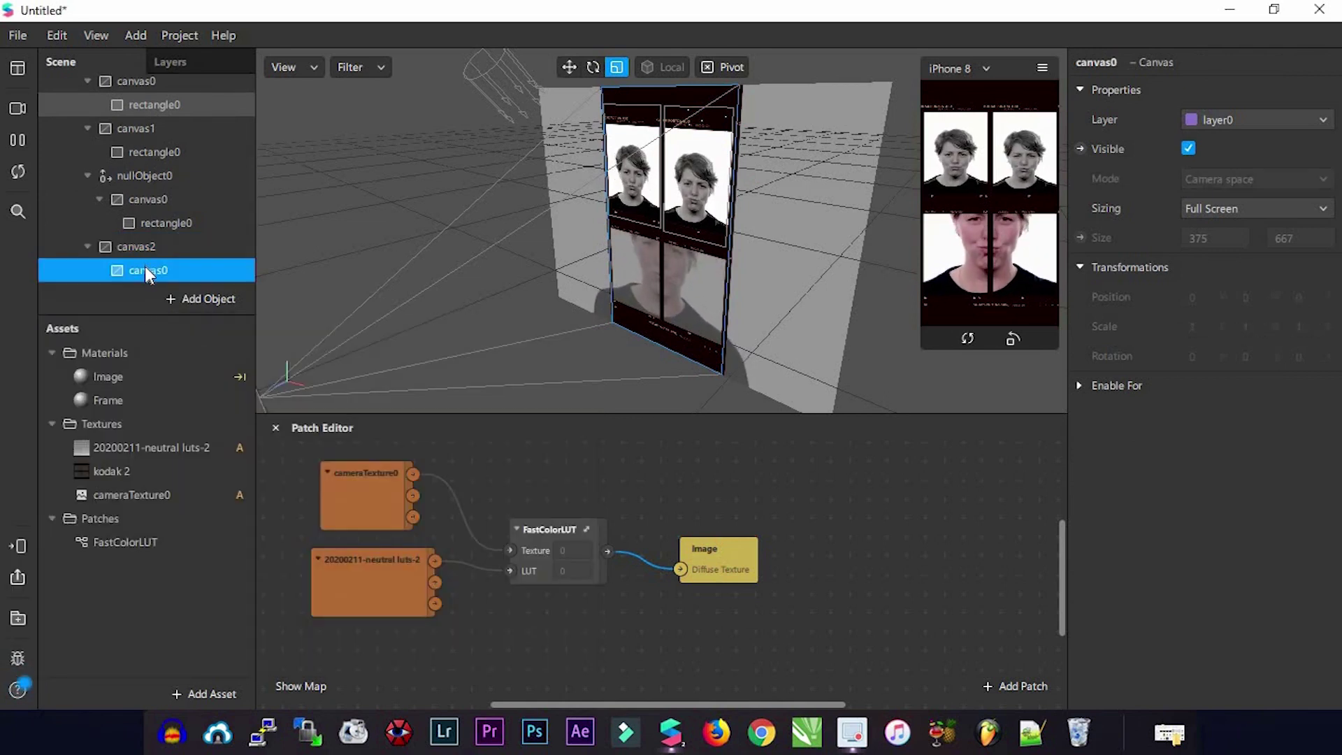
key(Delete)
- Move canvas2 directly after canvas1 in the scene hierarchy, ahead of nullObject0
drag(156, 241, 136, 159)
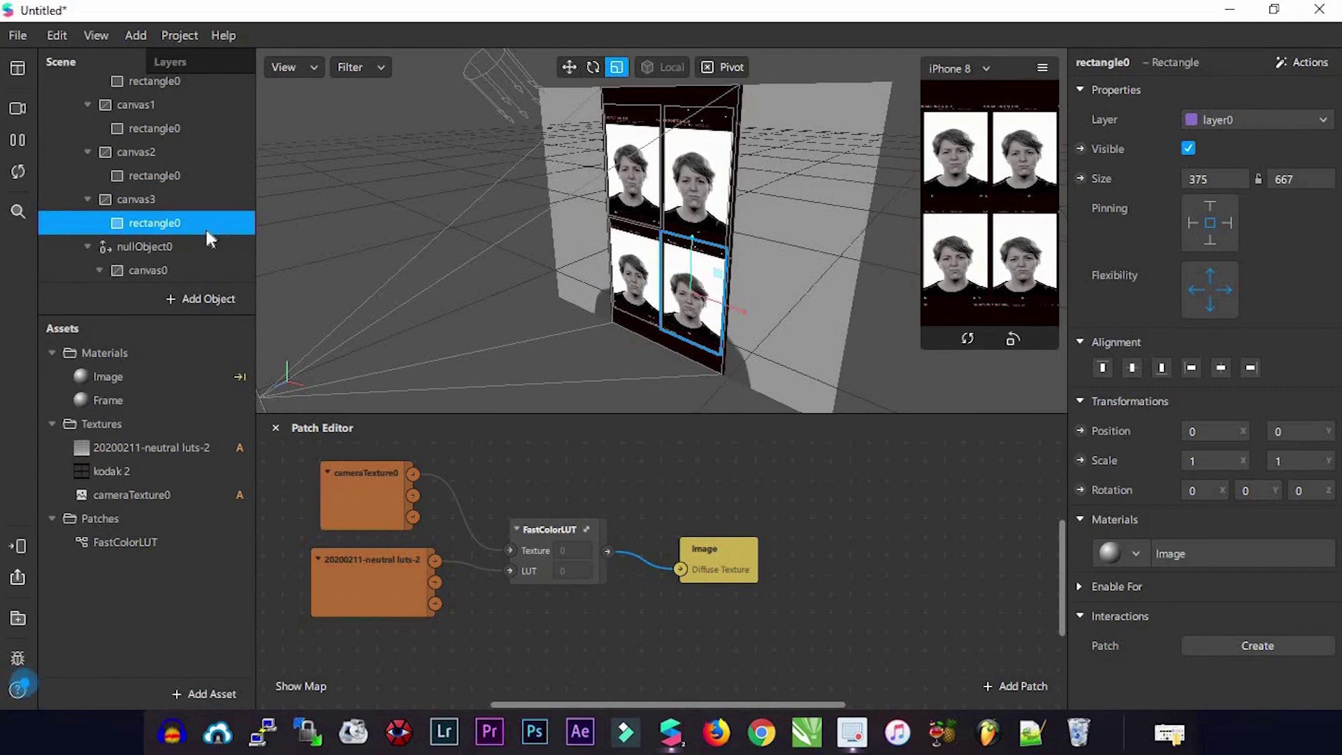
scroll(183, 221, up, 3)
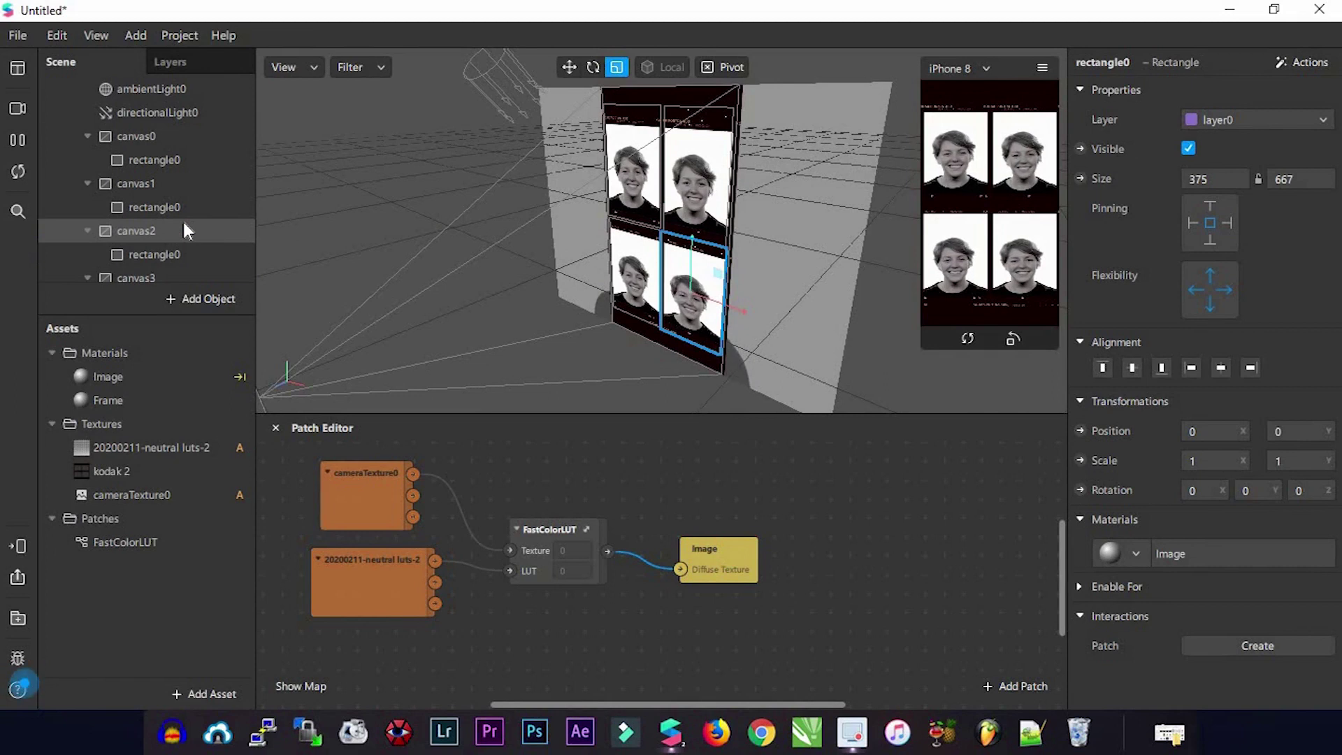
scroll(186, 229, up, 2)
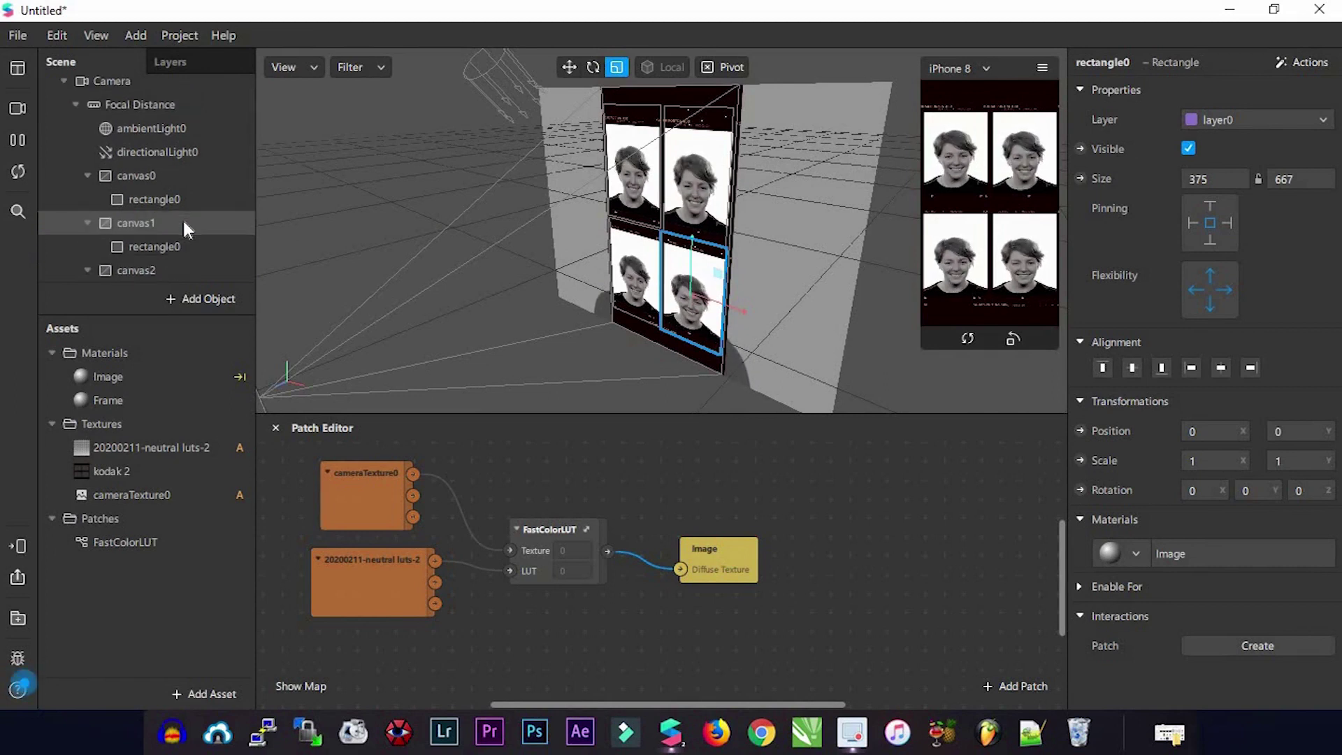
scroll(185, 225, up, 1)
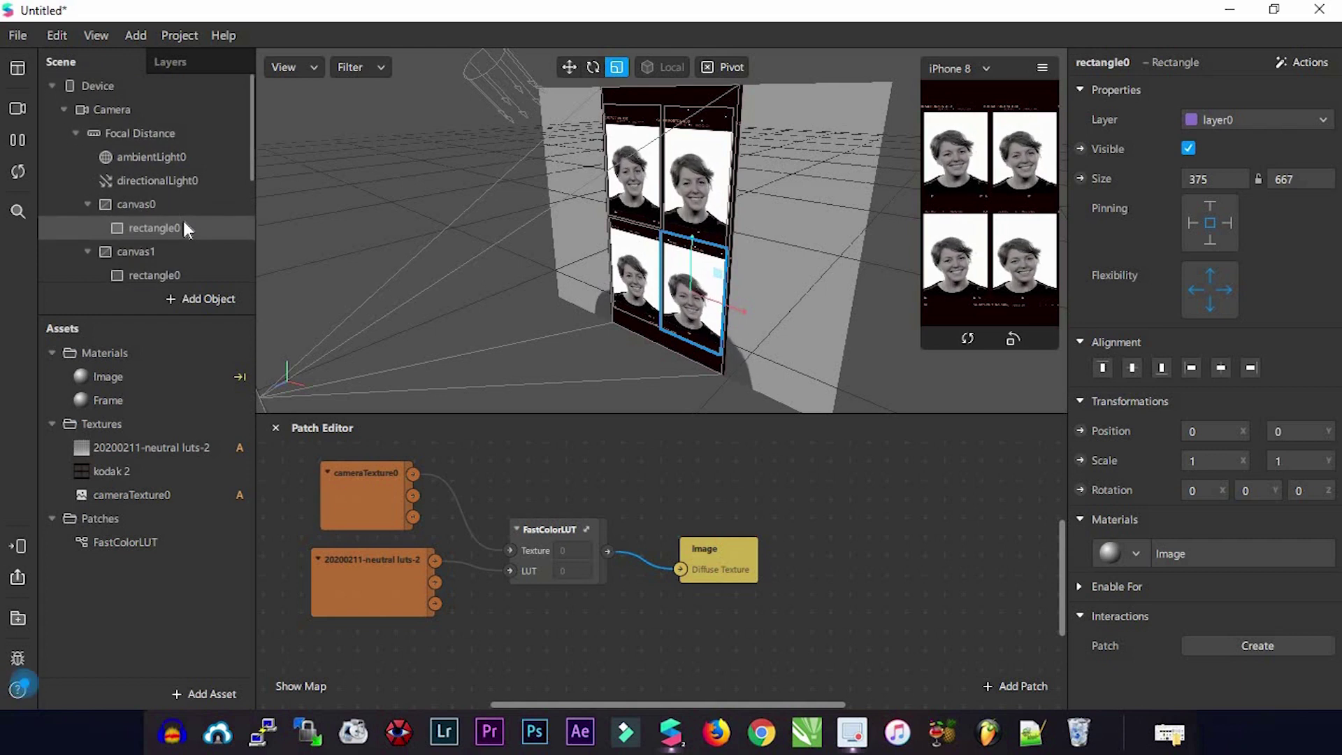